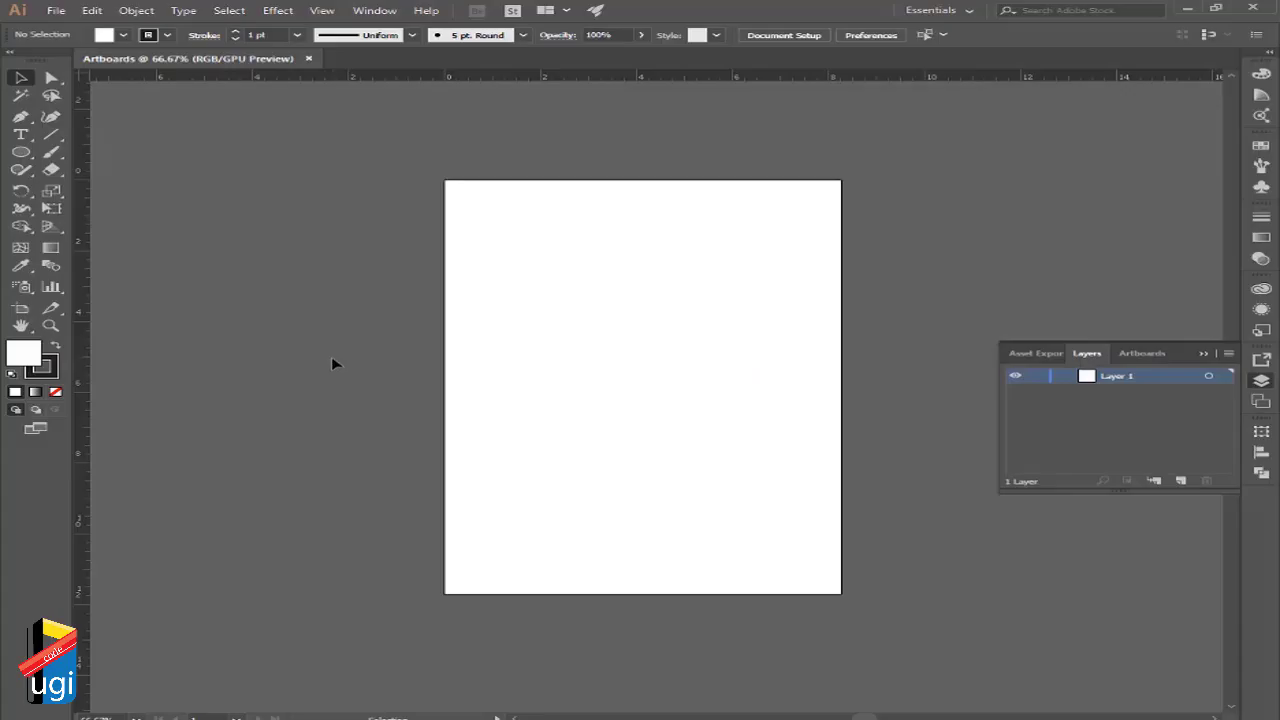
Draw a 5.5 × 3.56 in Artboard 2 left of the A4 Artboard 1, then reselect Artboard 1
{"action": "left_click", "coordinate": [22, 310]}
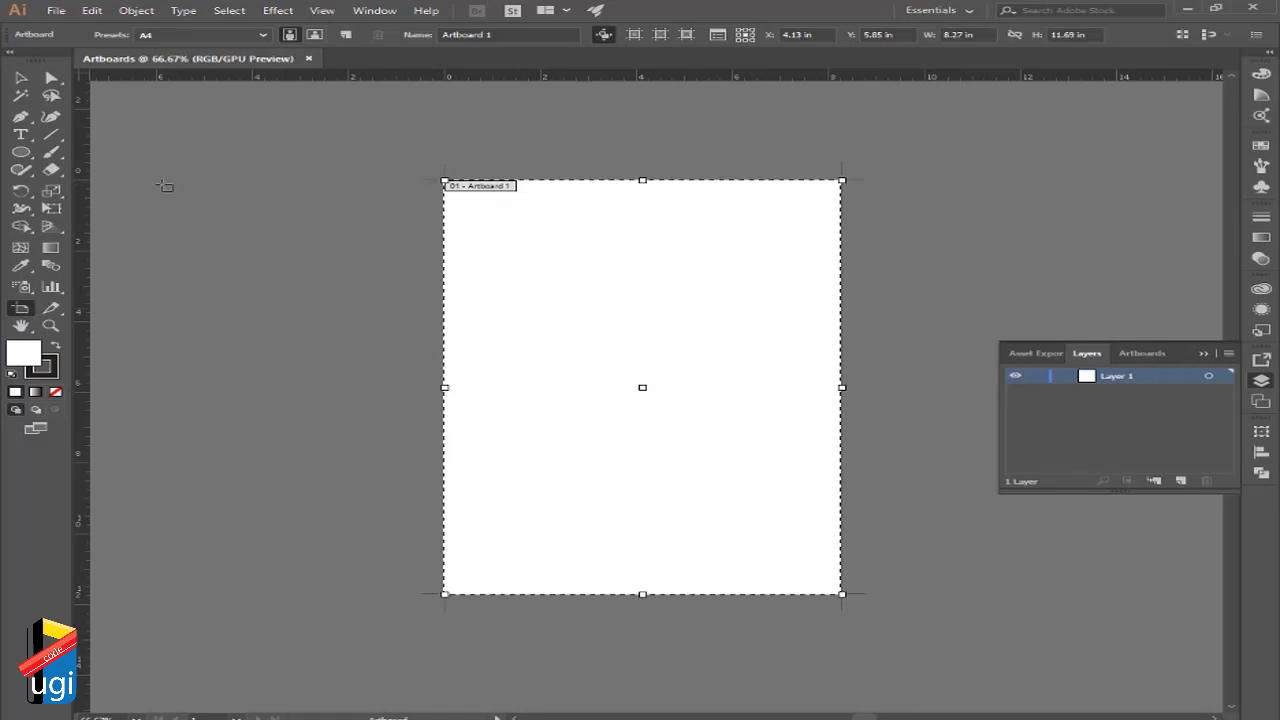
{"action": "left_click_drag", "start_coordinate": [162, 185], "coordinate": [427, 311]}
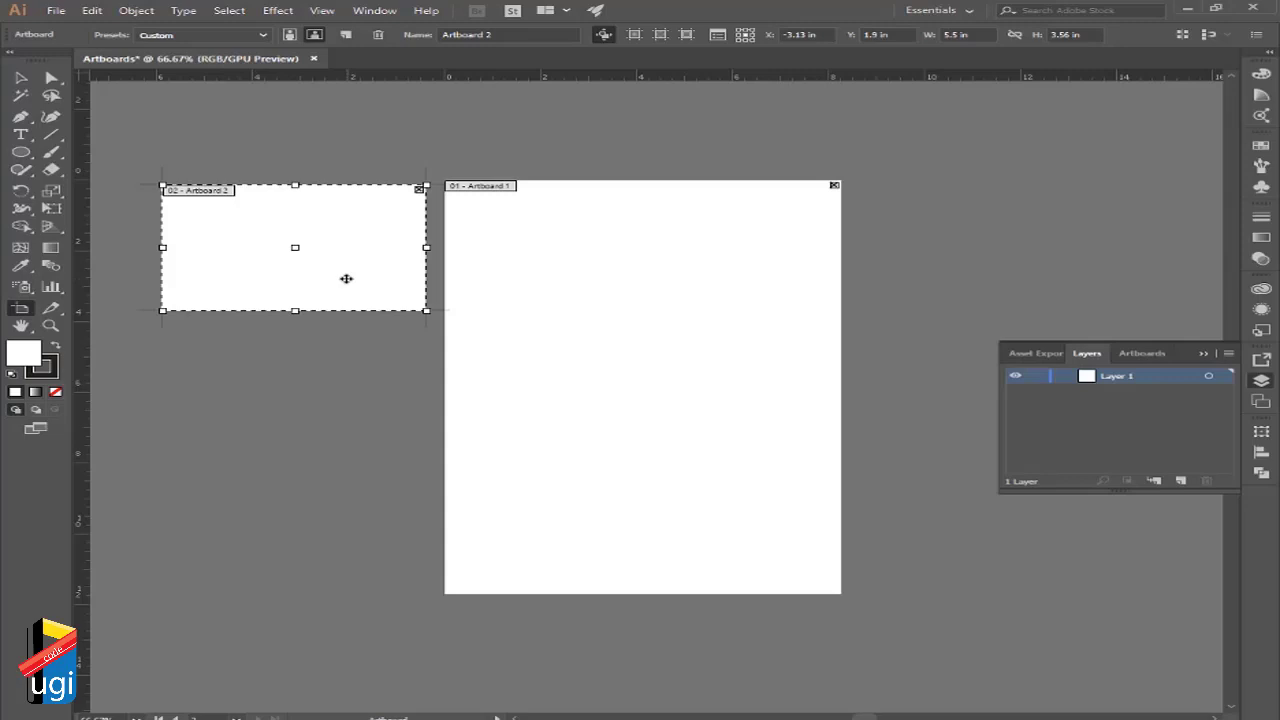
{"action": "left_click", "coordinate": [524, 268]}
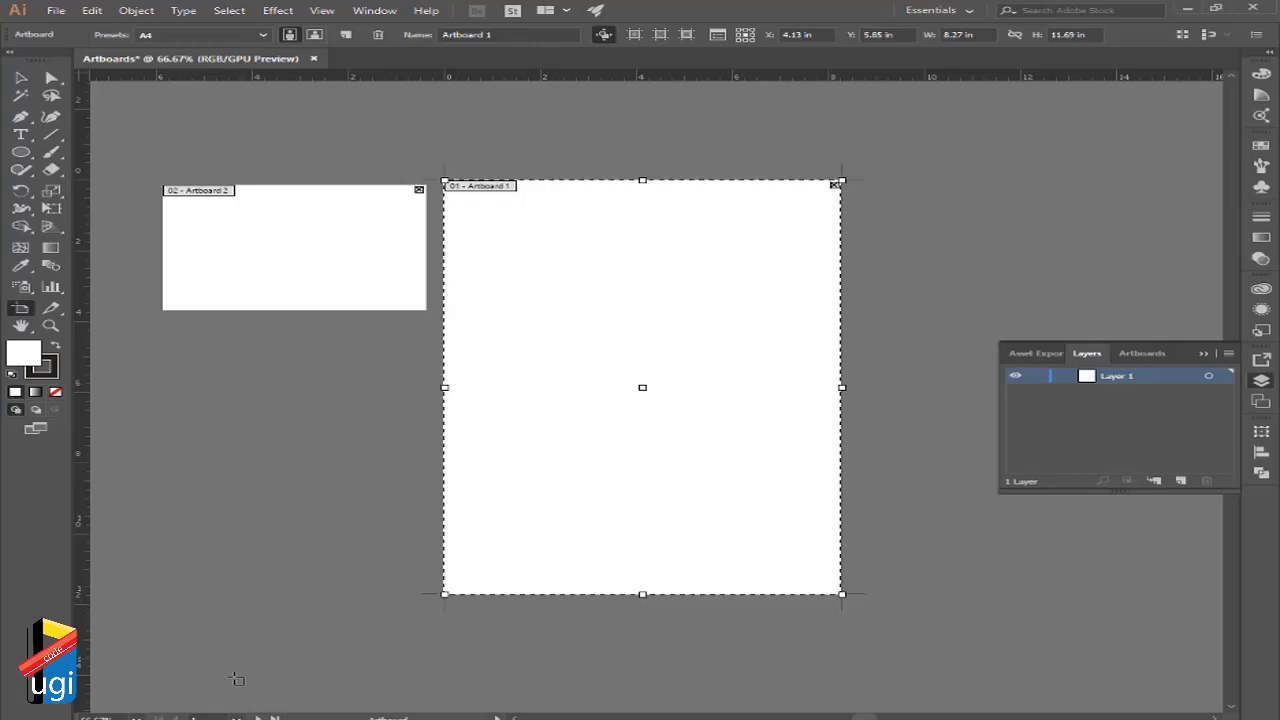
{"action": "left_click", "coordinate": [55, 10]}
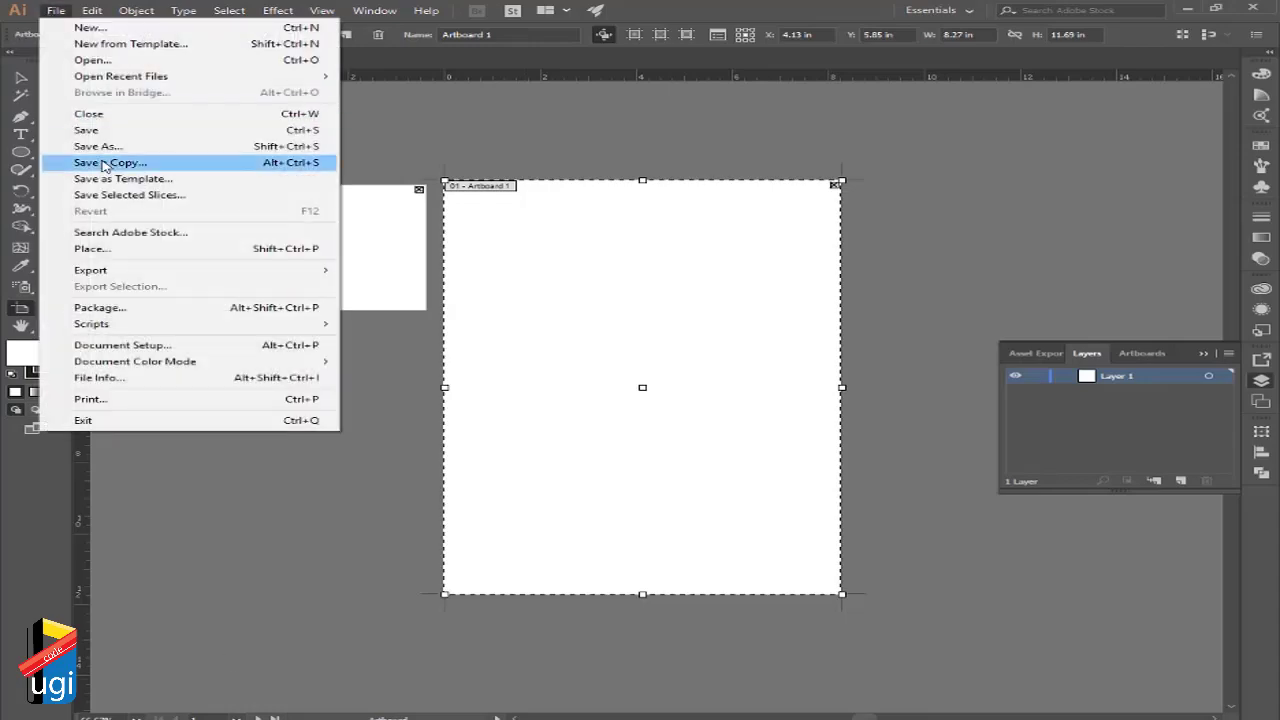
Open Mindset poster.ai from the project folder to show the Girls Coding Program poster
{"action": "left_click", "coordinate": [92, 60]}
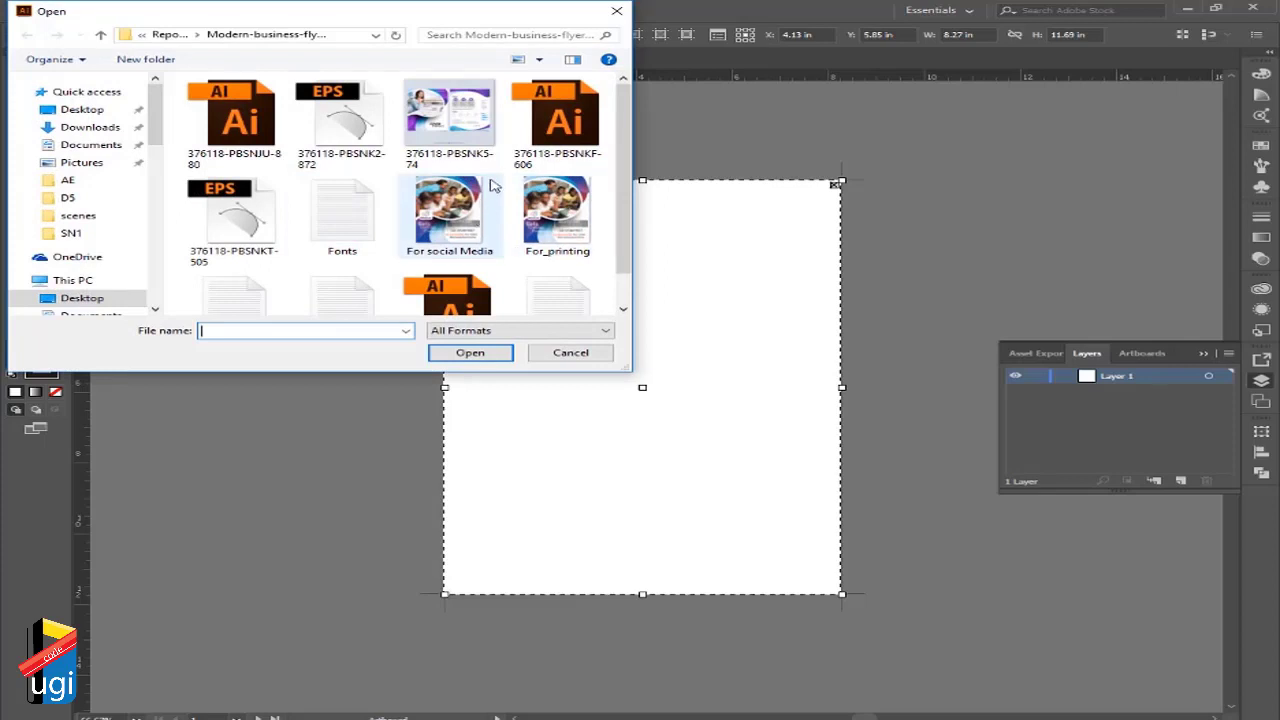
{"action": "left_click", "coordinate": [237, 218]}
{"action": "scroll", "coordinate": [494, 249], "scroll_direction": "down", "scroll_amount": 1}
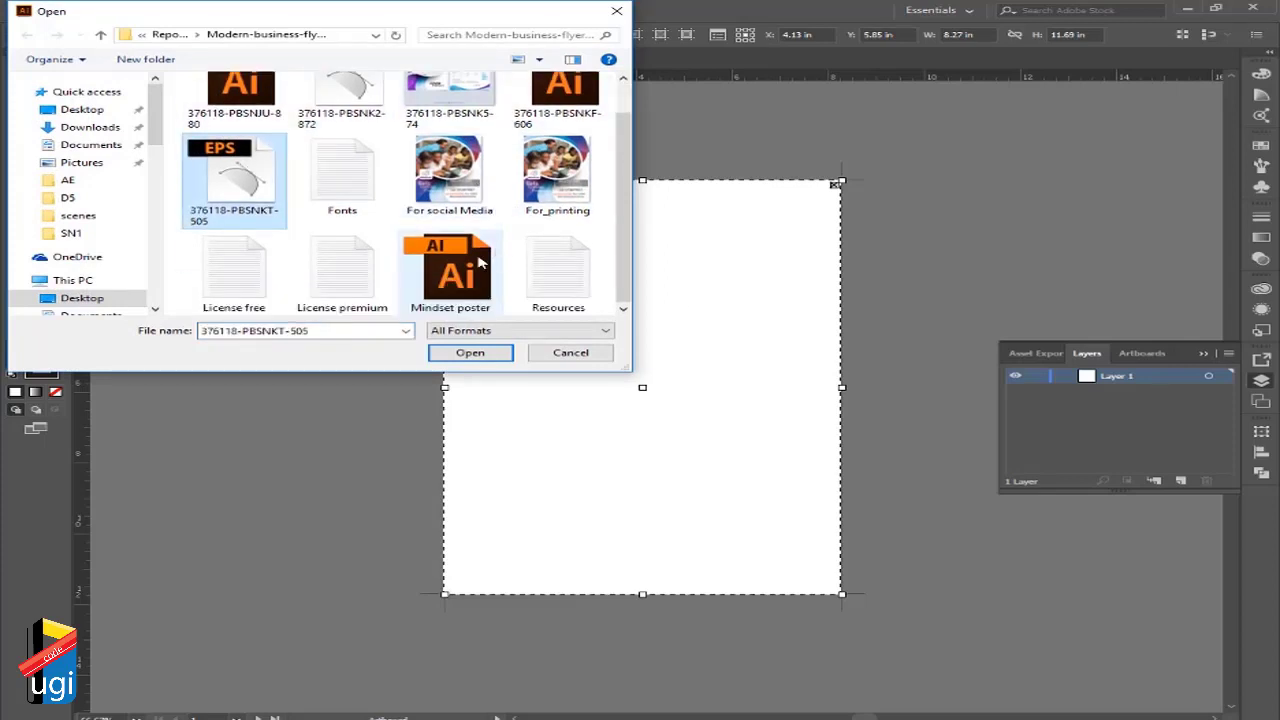
{"action": "left_click", "coordinate": [465, 270]}
{"action": "left_click", "coordinate": [470, 353]}
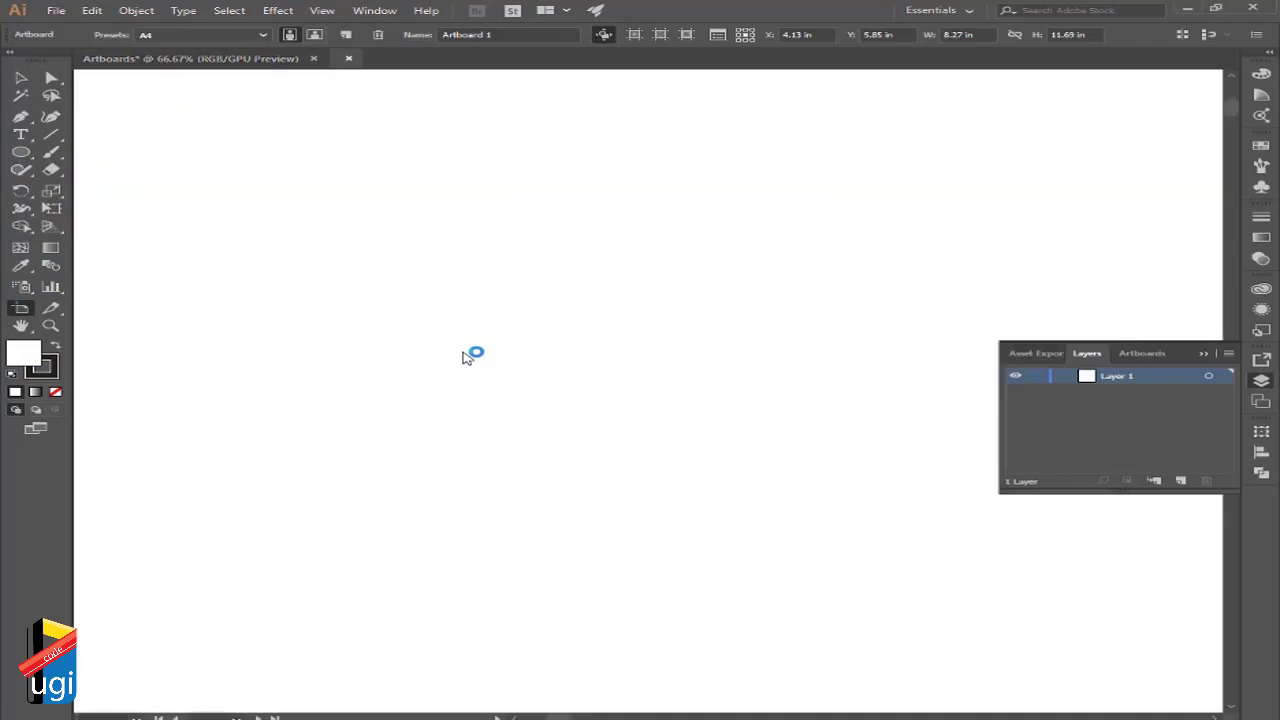
{"action": "scroll", "coordinate": [463, 357], "scroll_direction": "down", "scroll_amount": 3}
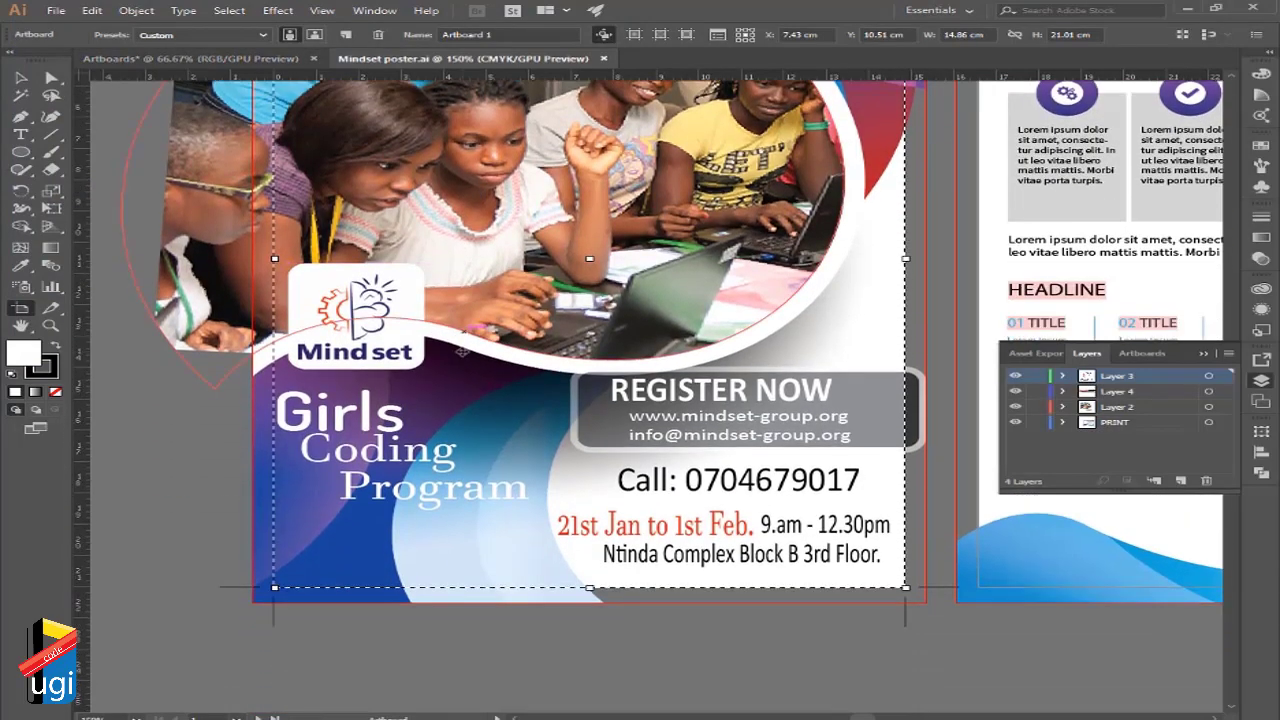
{"action": "scroll", "coordinate": [463, 351], "scroll_direction": "up", "scroll_amount": 2}
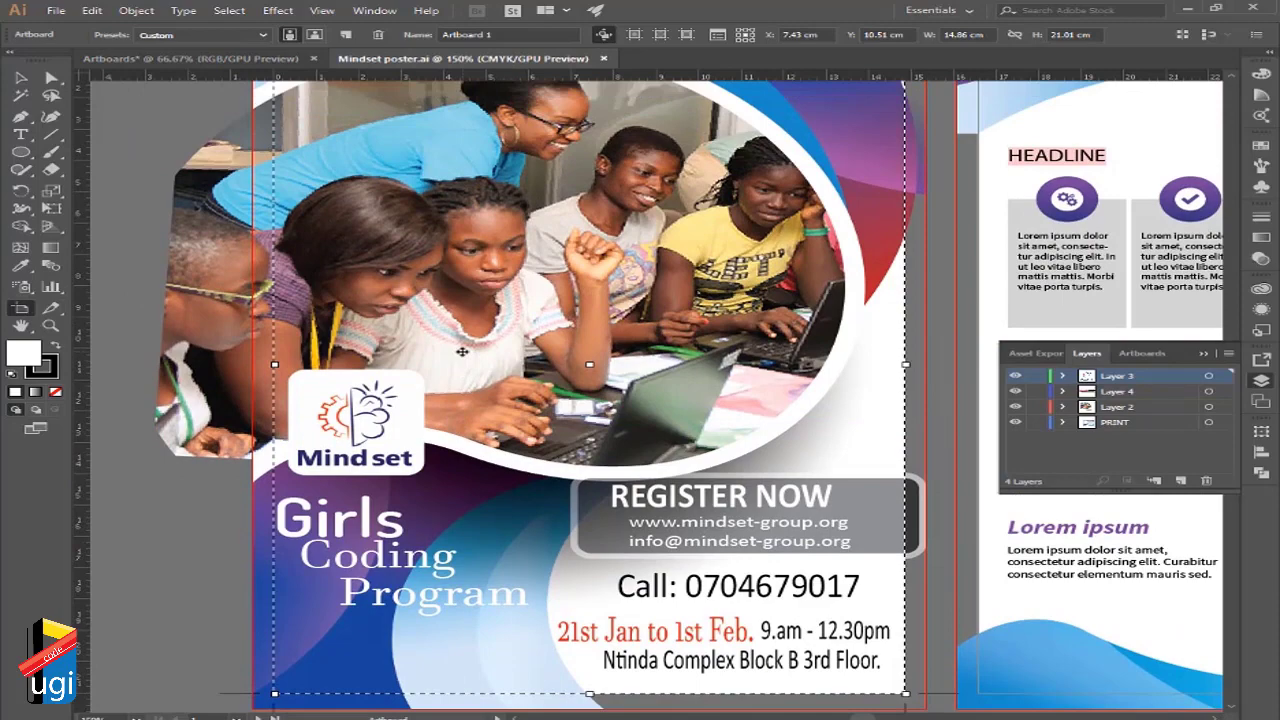
{"action": "scroll", "coordinate": [357, 492], "scroll_direction": "down", "scroll_amount": 4}
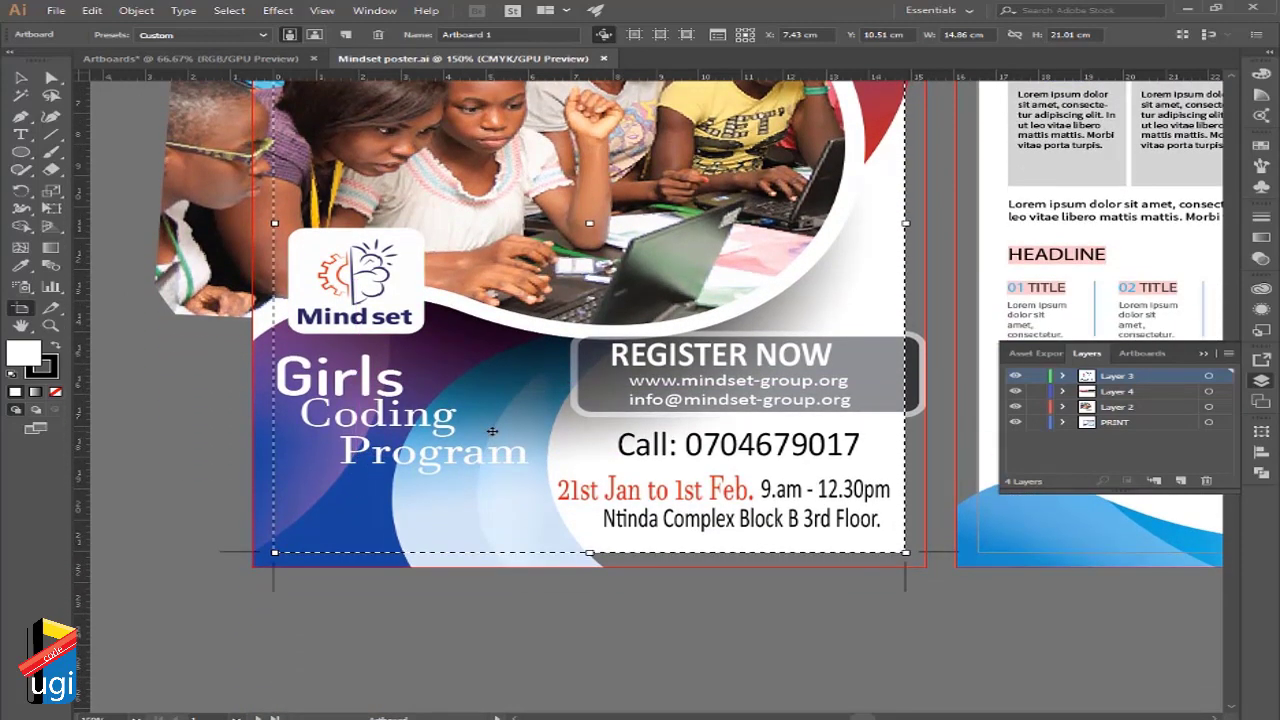
{"action": "scroll", "coordinate": [491, 431], "scroll_direction": "down", "scroll_amount": 4}
{"action": "scroll", "coordinate": [506, 354], "scroll_direction": "up", "scroll_amount": 2}
{"action": "scroll", "coordinate": [514, 328], "scroll_direction": "up", "scroll_amount": 3}
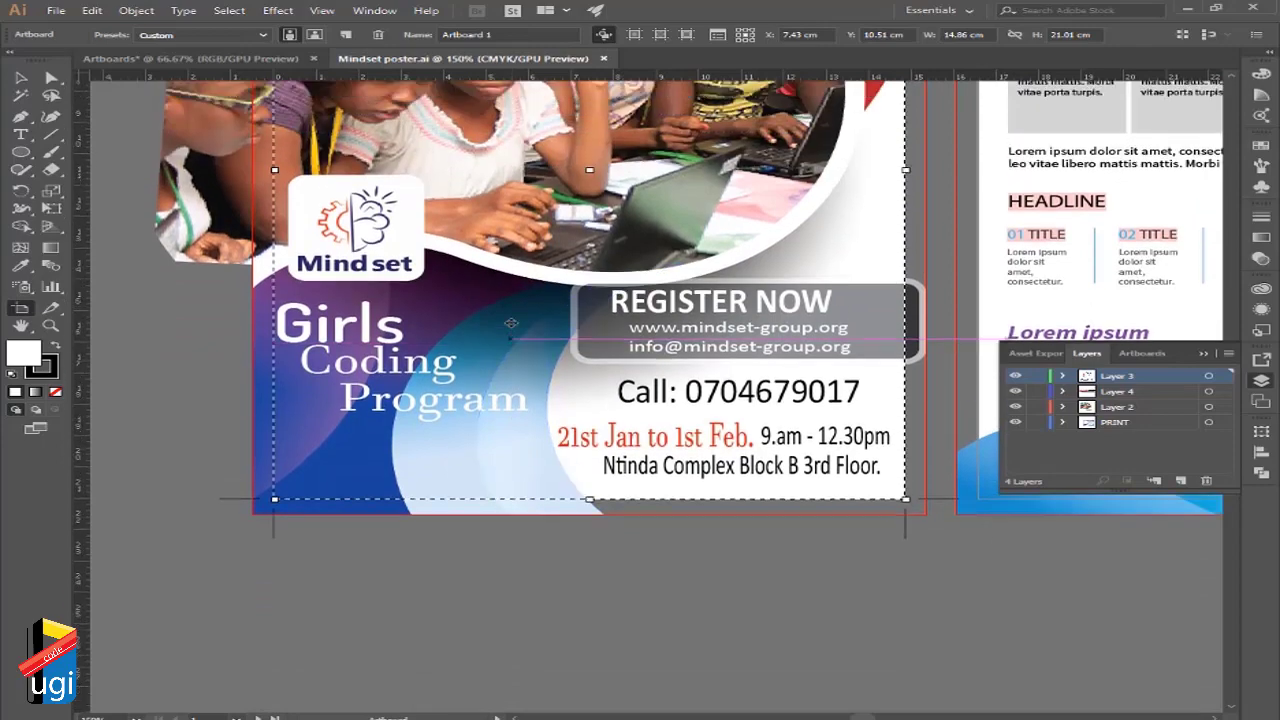
{"action": "scroll", "coordinate": [508, 329], "scroll_direction": "up", "scroll_amount": 4}
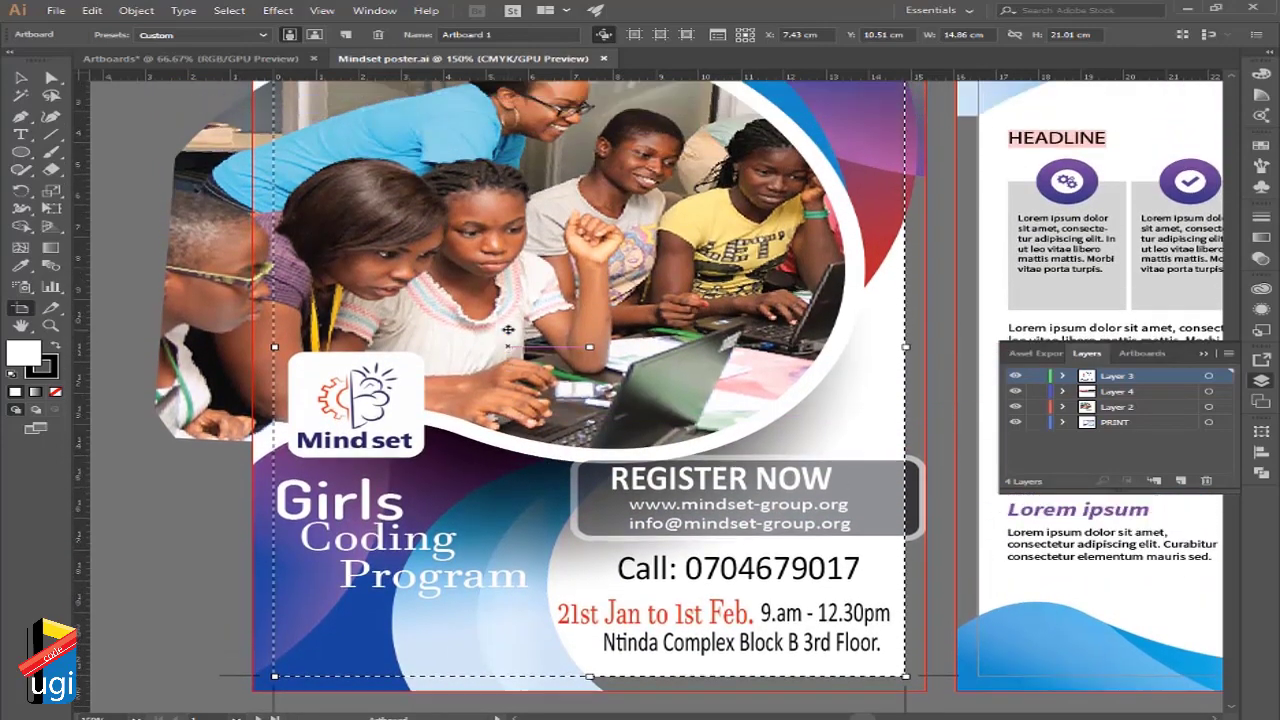
{"action": "scroll", "coordinate": [500, 370], "scroll_direction": "down", "scroll_amount": 6}
{"action": "scroll", "coordinate": [498, 380], "scroll_direction": "down", "scroll_amount": 4}
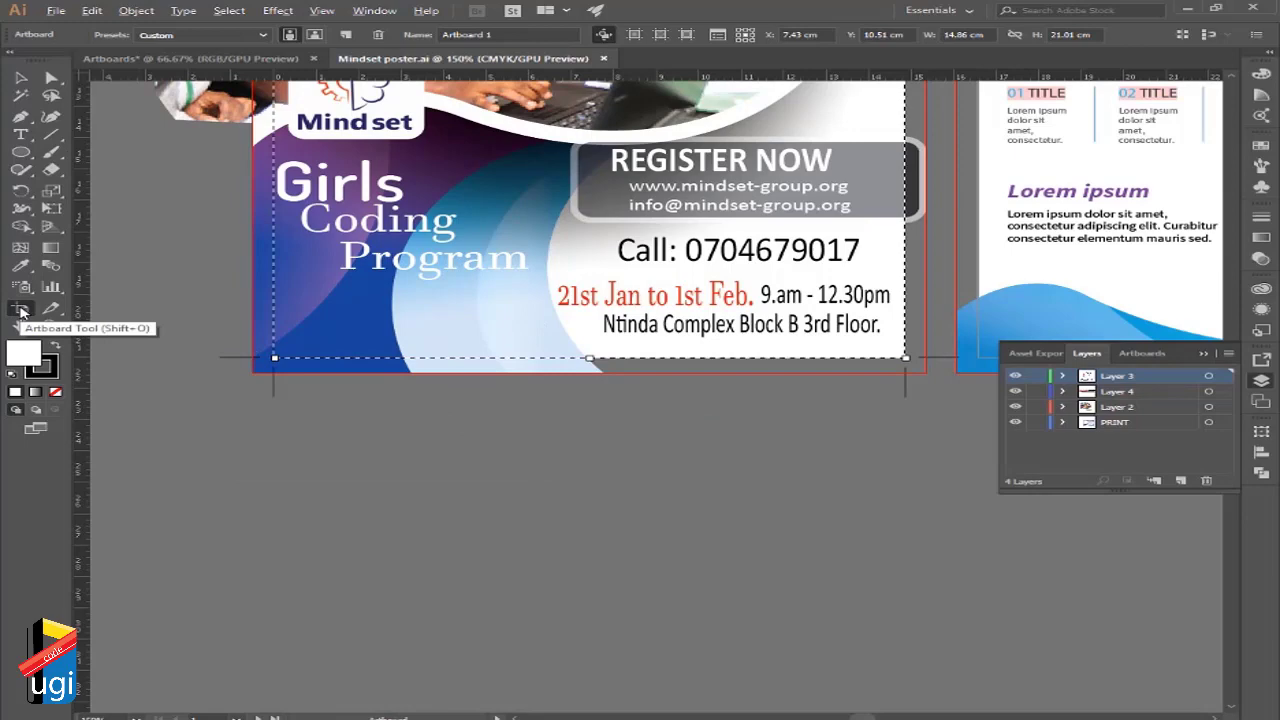
Alt-drag Artboard 1 downward to create Artboard 1 copy with all the poster artwork
{"action": "left_click_drag", "start_coordinate": [466, 323], "coordinate": [440, 712]}
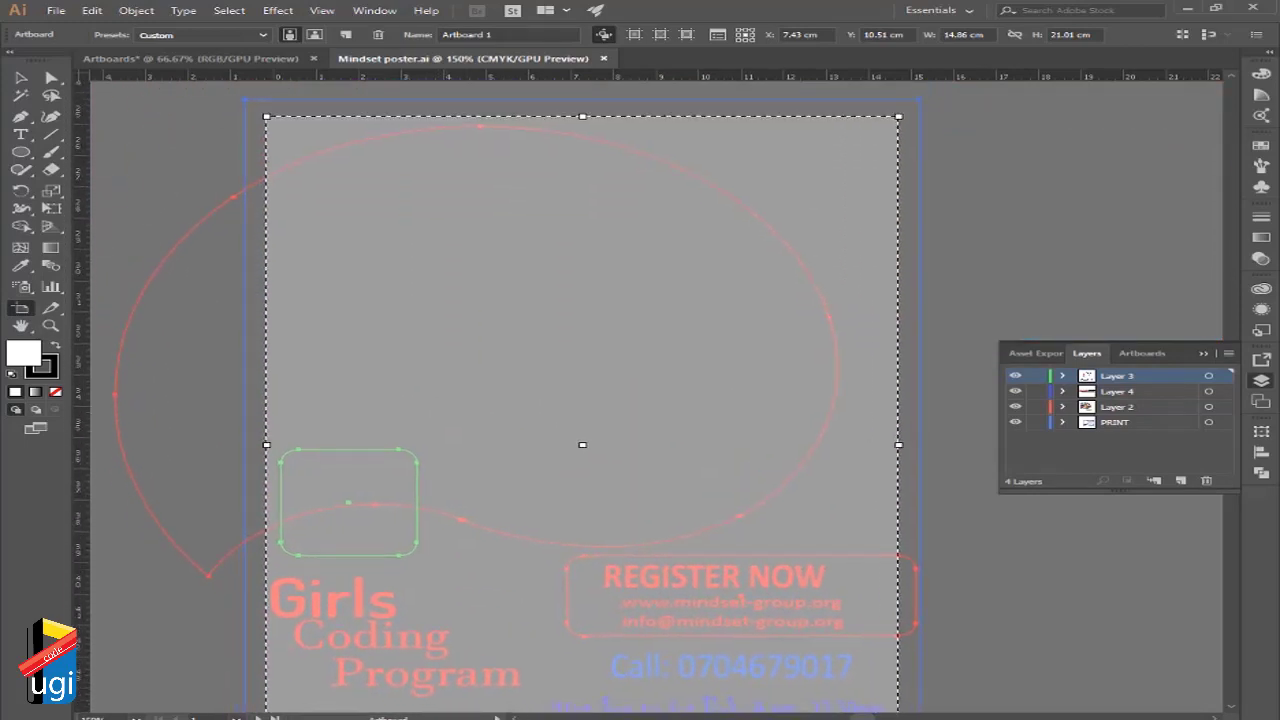
{"action": "scroll", "coordinate": [557, 483], "scroll_direction": "up", "scroll_amount": 10}
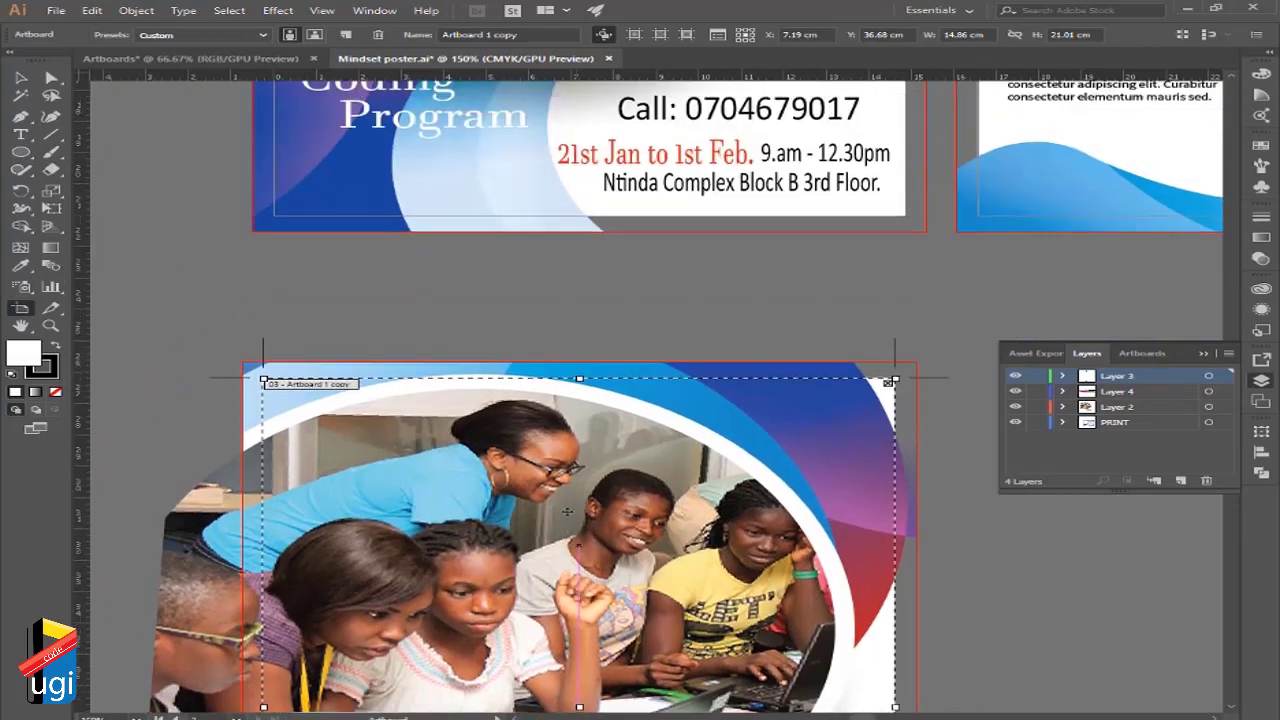
{"action": "scroll", "coordinate": [557, 483], "scroll_direction": "up", "scroll_amount": 2}
{"action": "scroll", "coordinate": [557, 483], "scroll_direction": "down", "scroll_amount": 7}
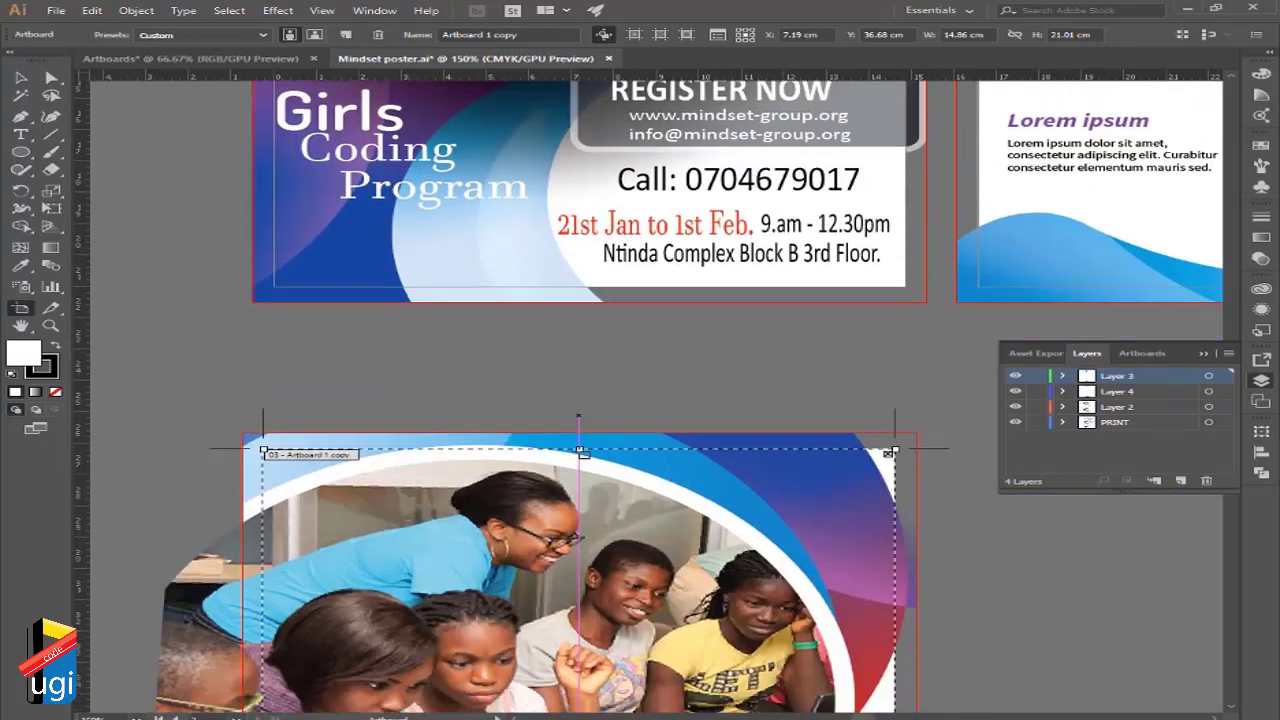
{"action": "scroll", "coordinate": [579, 452], "scroll_direction": "down", "scroll_amount": 1}
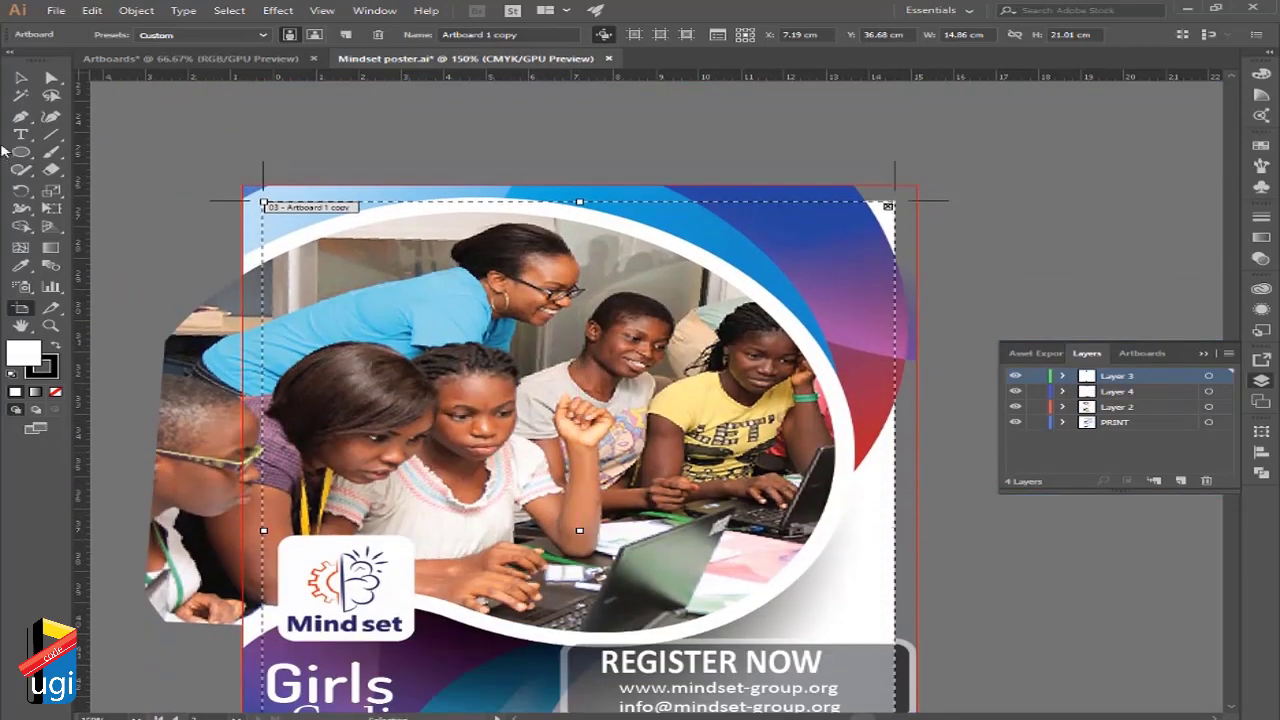
{"action": "left_click", "coordinate": [20, 77]}
In isolation mode, fill the curved shape behind the copied poster's photo with red (F70000)
{"action": "left_click", "coordinate": [813, 256]}
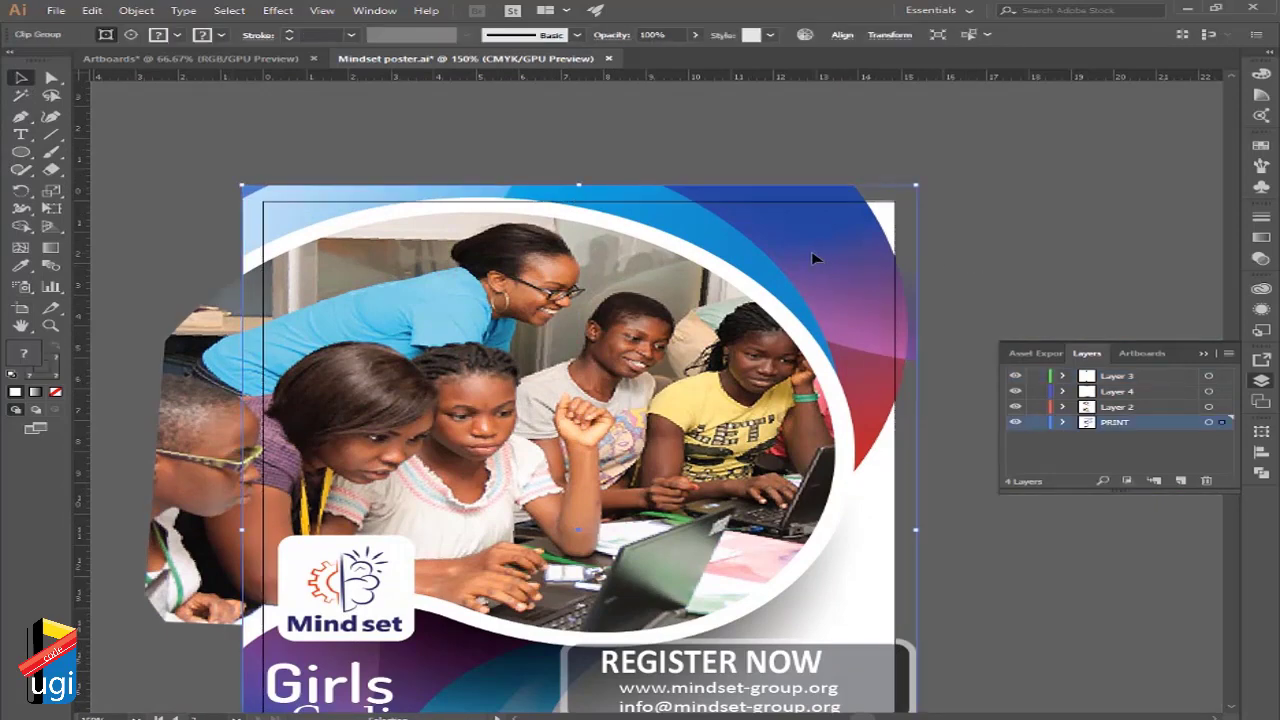
{"action": "double_click", "coordinate": [813, 256]}
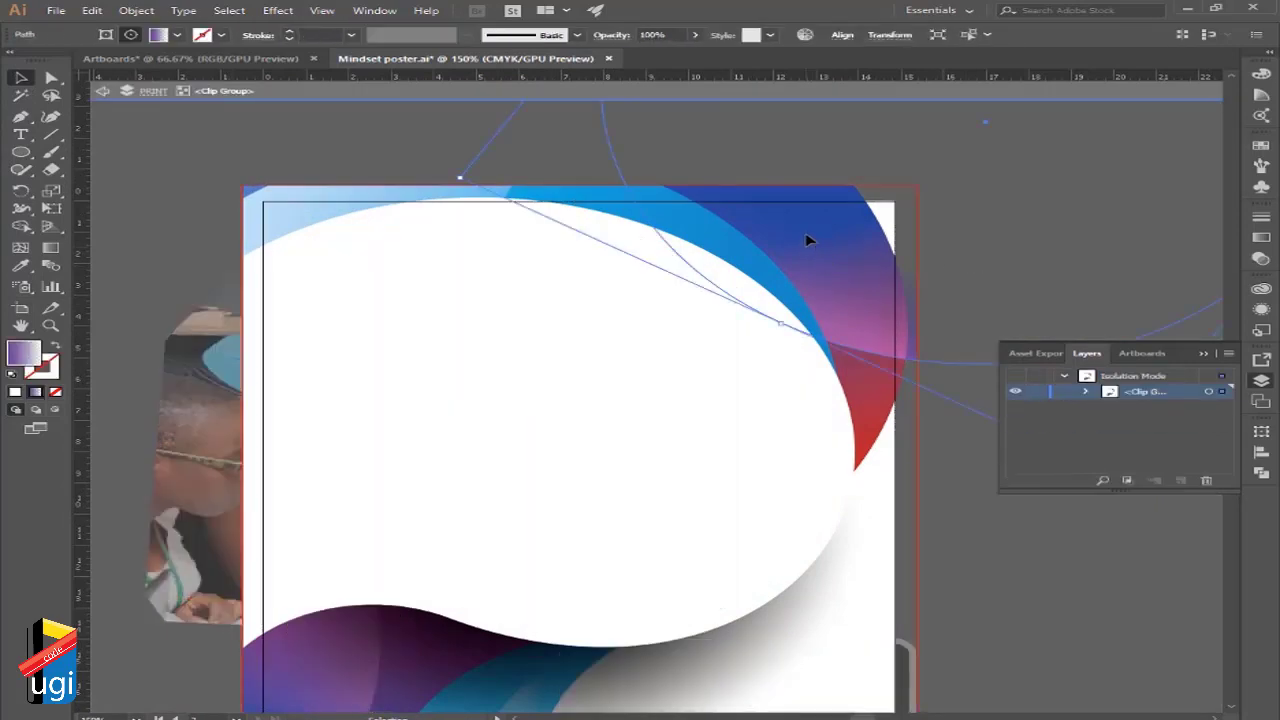
{"action": "double_click", "coordinate": [22, 354]}
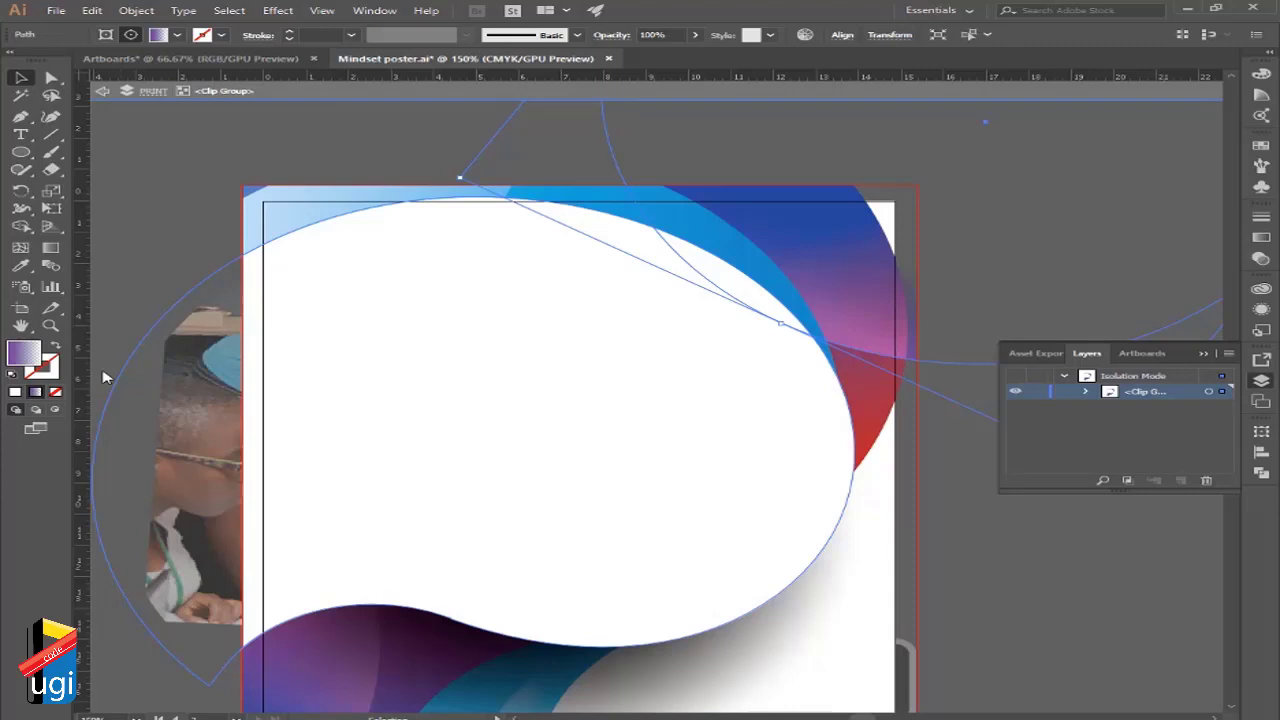
{"action": "left_click", "coordinate": [522, 296]}
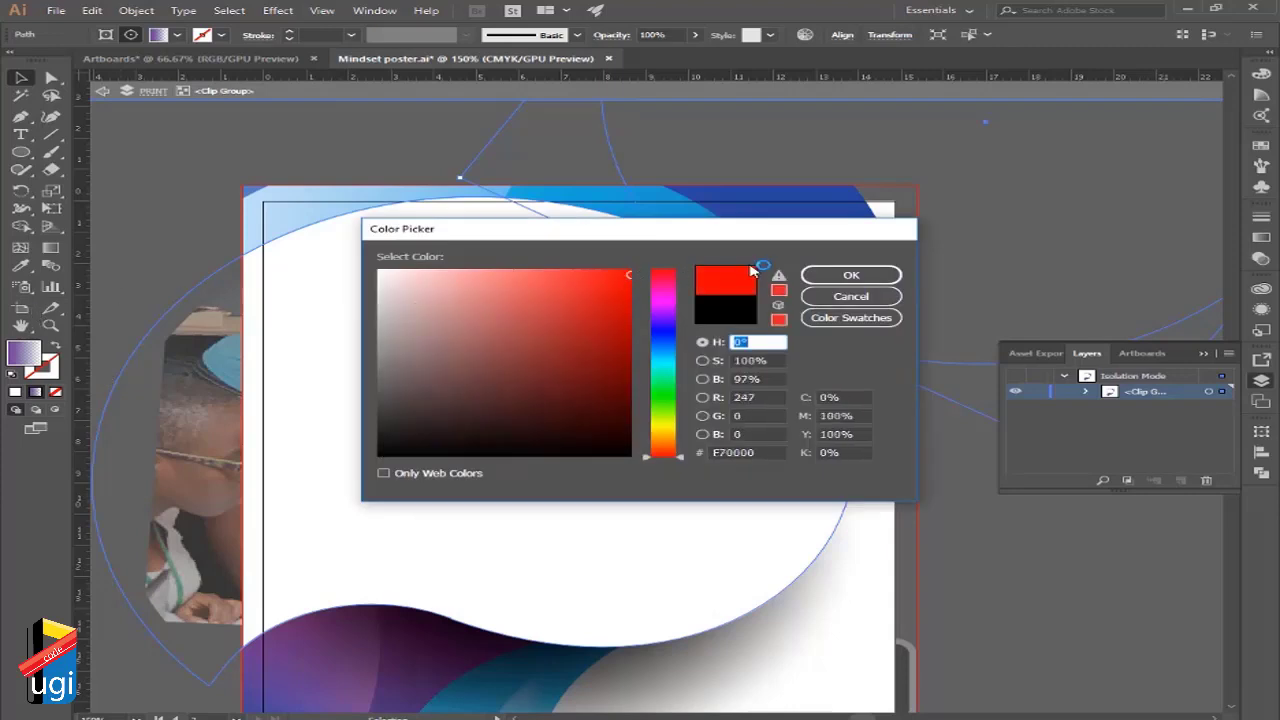
{"action": "left_click", "coordinate": [851, 275]}
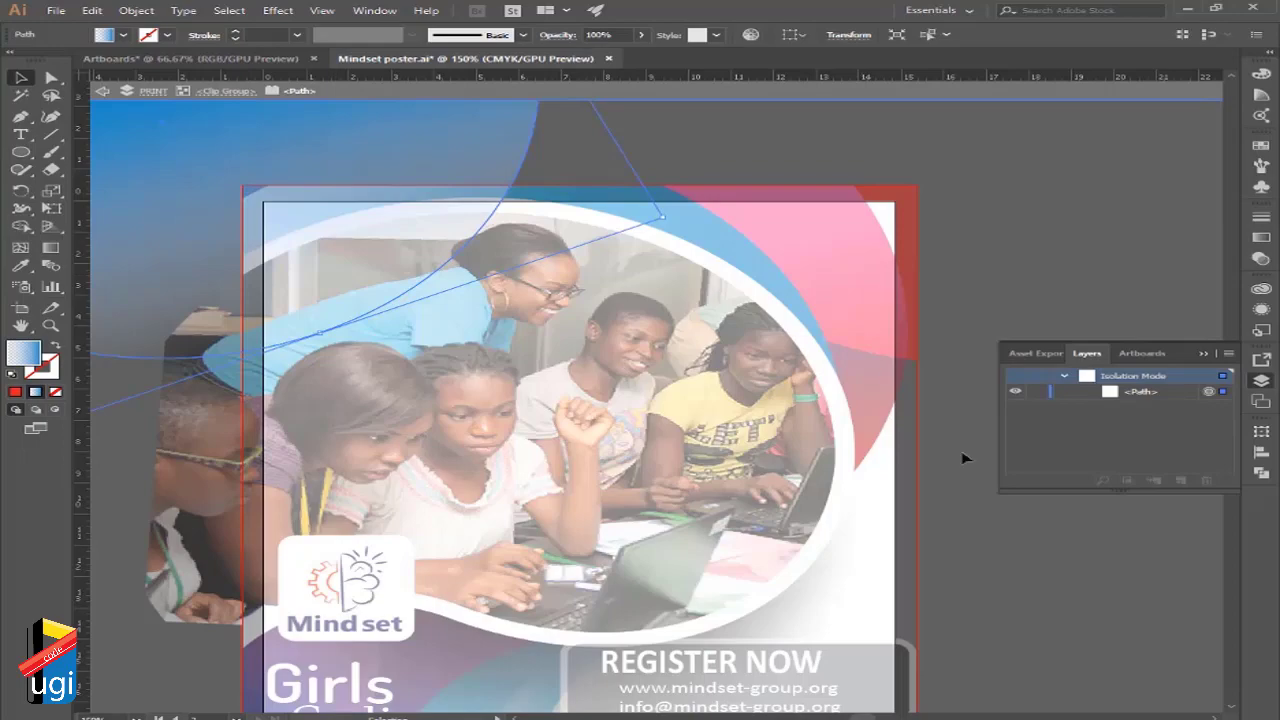
{"action": "double_click", "coordinate": [1045, 563]}
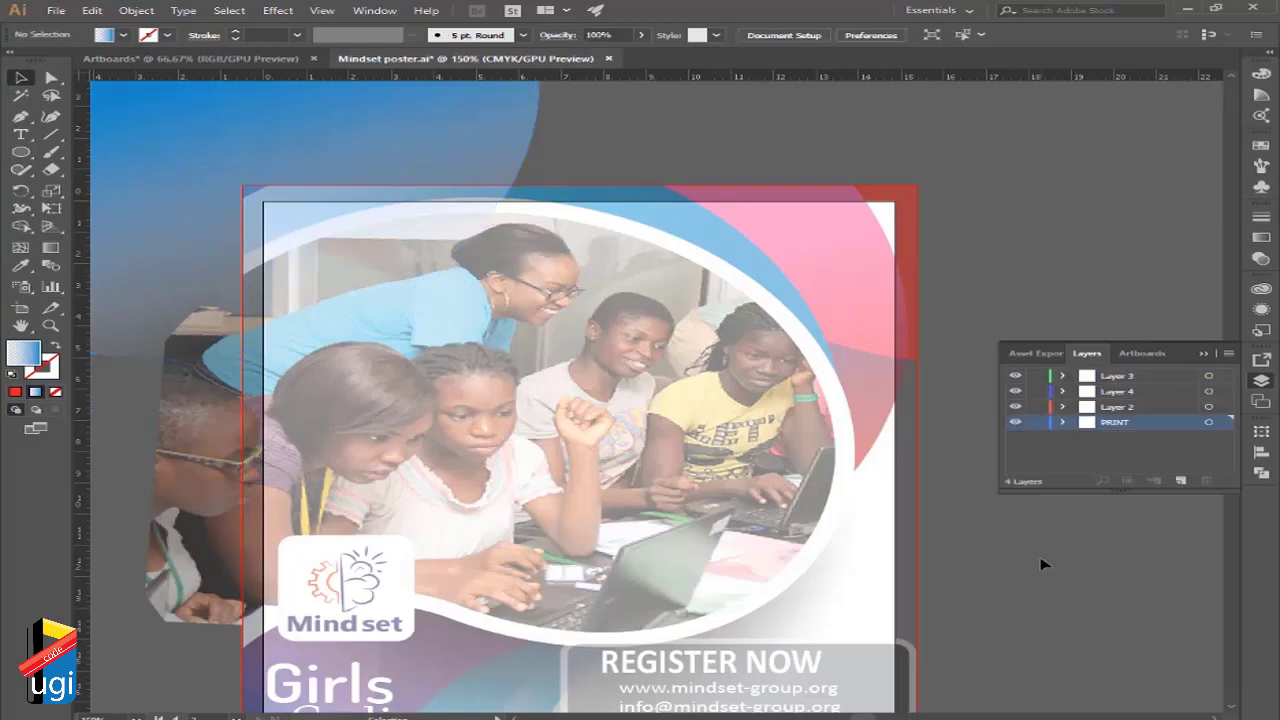
{"action": "scroll", "coordinate": [1037, 582], "scroll_direction": "up", "scroll_amount": 1}
{"action": "scroll", "coordinate": [1037, 582], "scroll_direction": "up", "scroll_amount": 10}
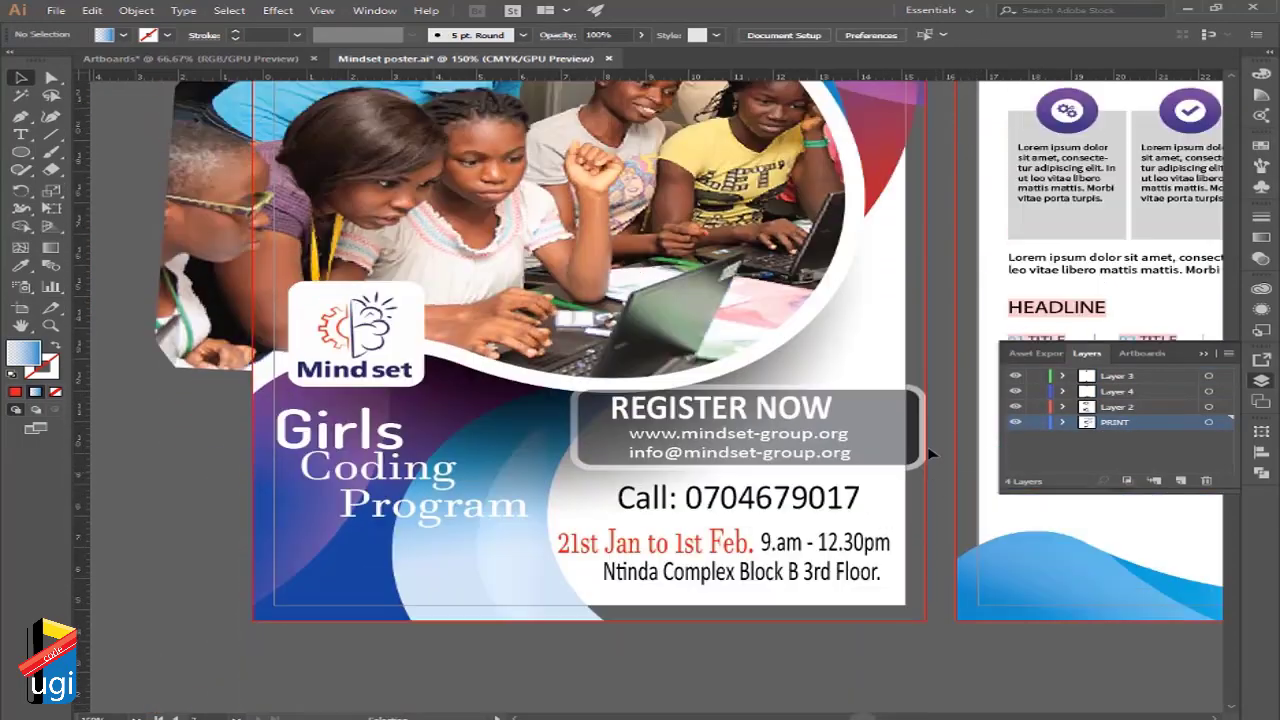
{"action": "scroll", "coordinate": [850, 290], "scroll_direction": "up", "scroll_amount": 5}
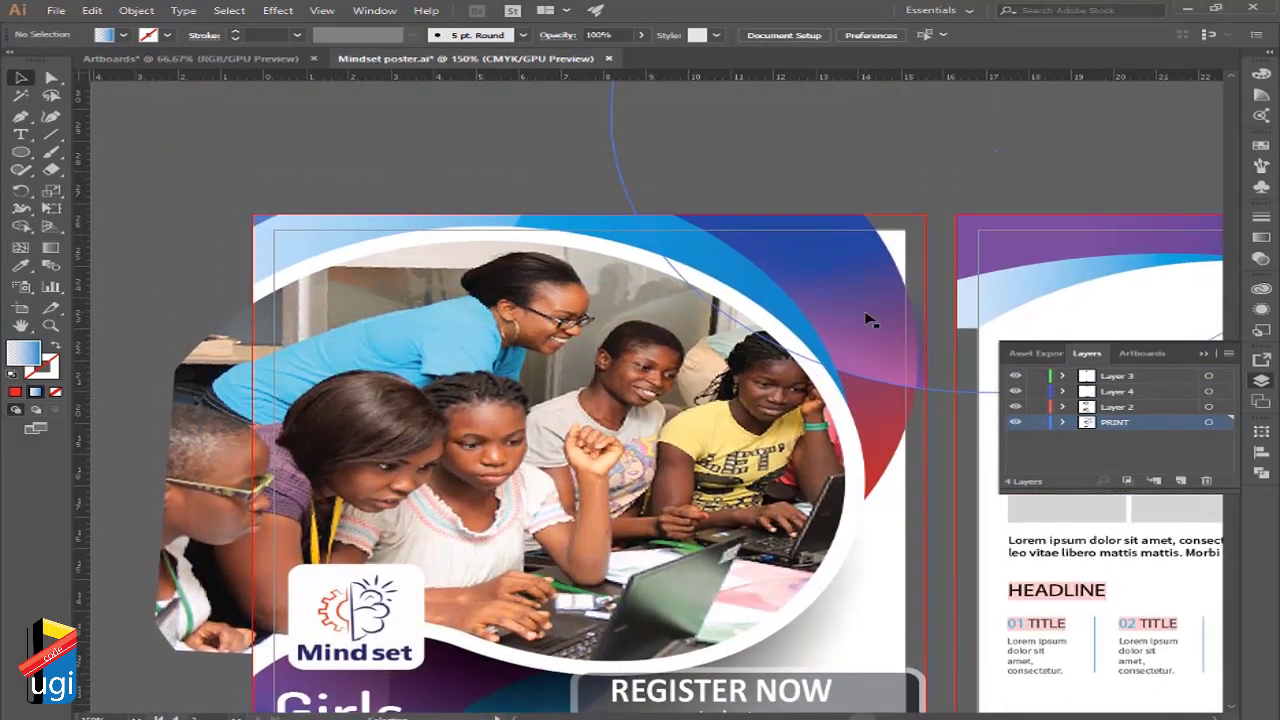
{"action": "scroll", "coordinate": [867, 317], "scroll_direction": "down", "scroll_amount": 8}
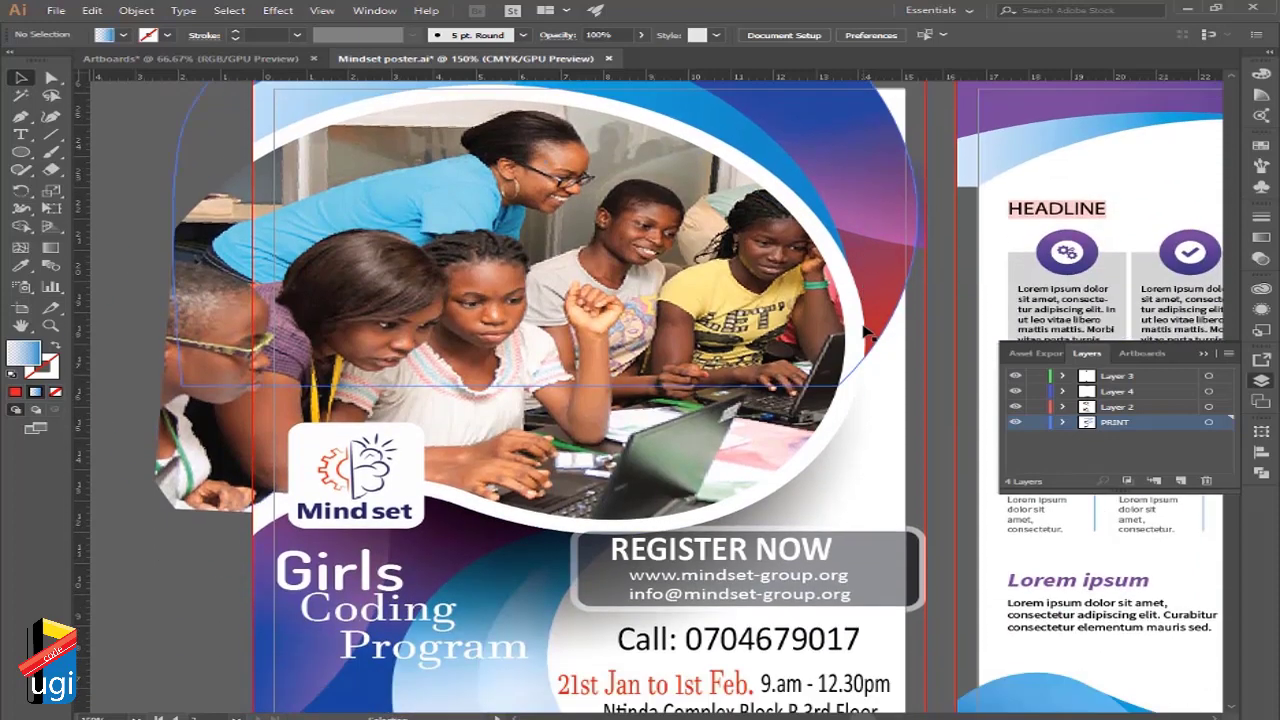
{"action": "scroll", "coordinate": [866, 344], "scroll_direction": "down", "scroll_amount": 1}
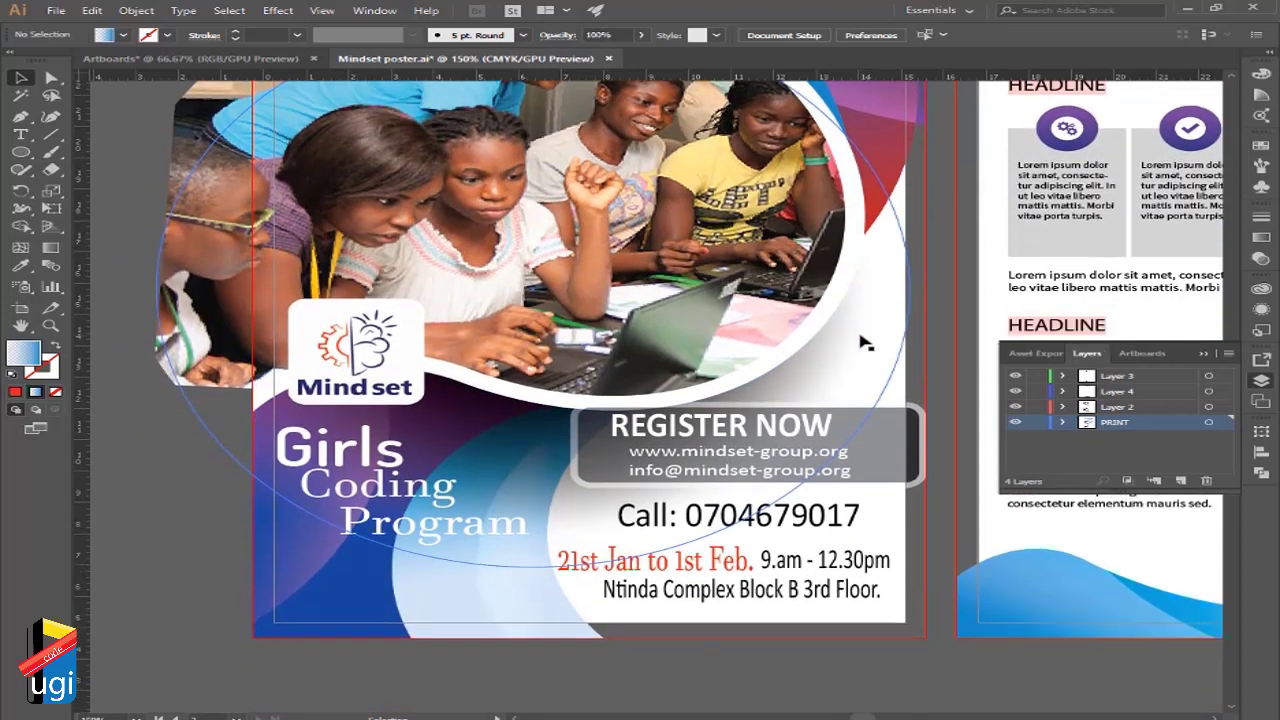
Start Export As and navigate to the GreenBridge folder on PROJECTS (F:)
{"action": "left_click", "coordinate": [57, 11]}
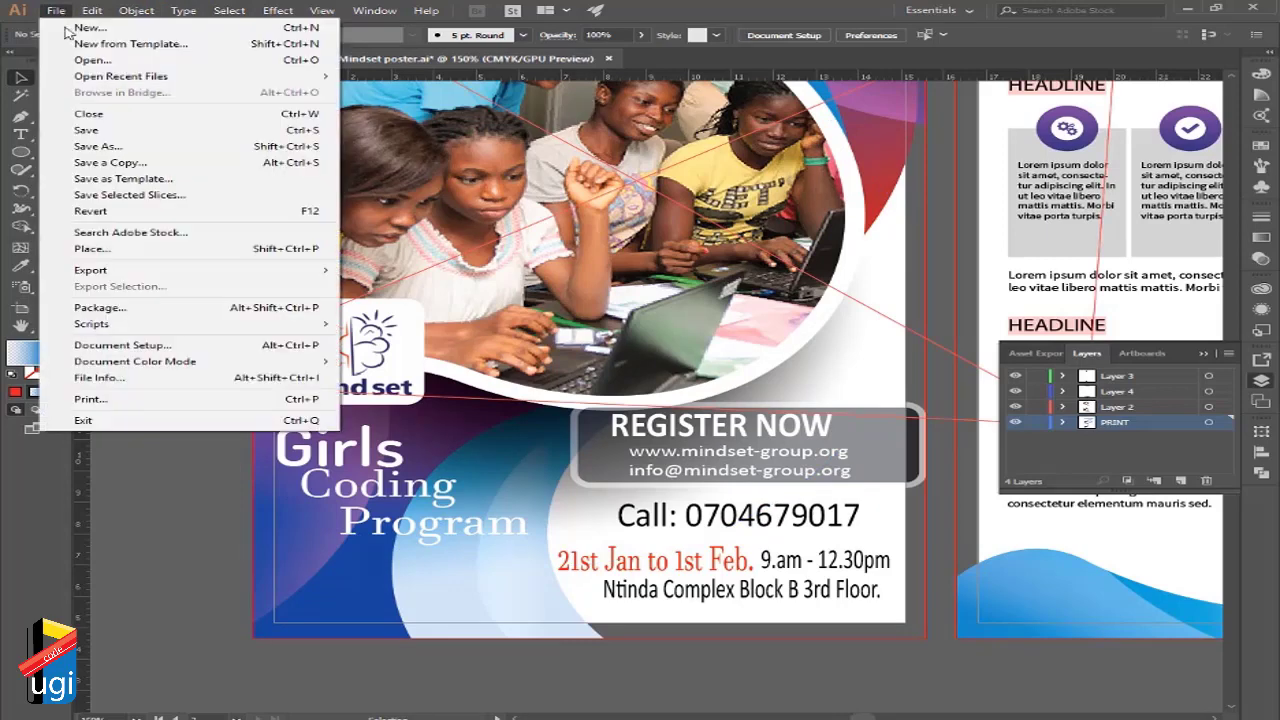
{"action": "mouse_move", "coordinate": [166, 272]}
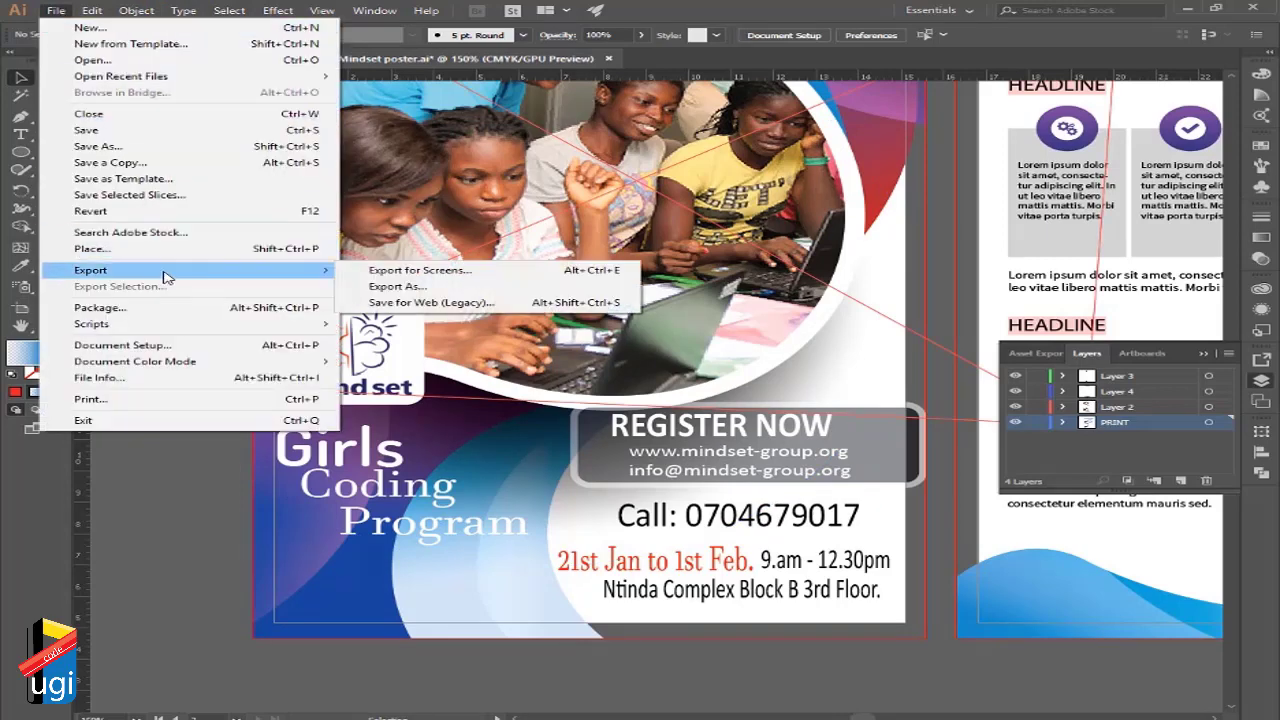
{"action": "left_click", "coordinate": [440, 287]}
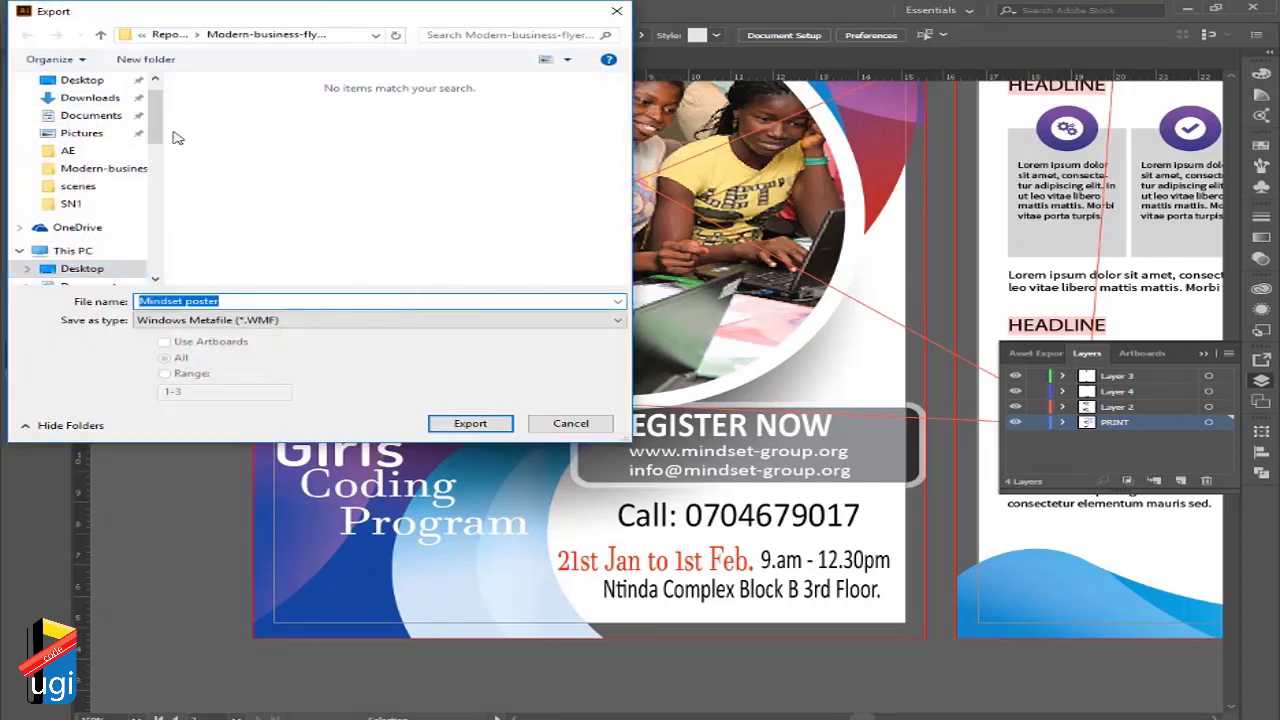
{"action": "left_click_drag", "start_coordinate": [166, 134], "coordinate": [160, 222]}
{"action": "left_click", "coordinate": [62, 222]}
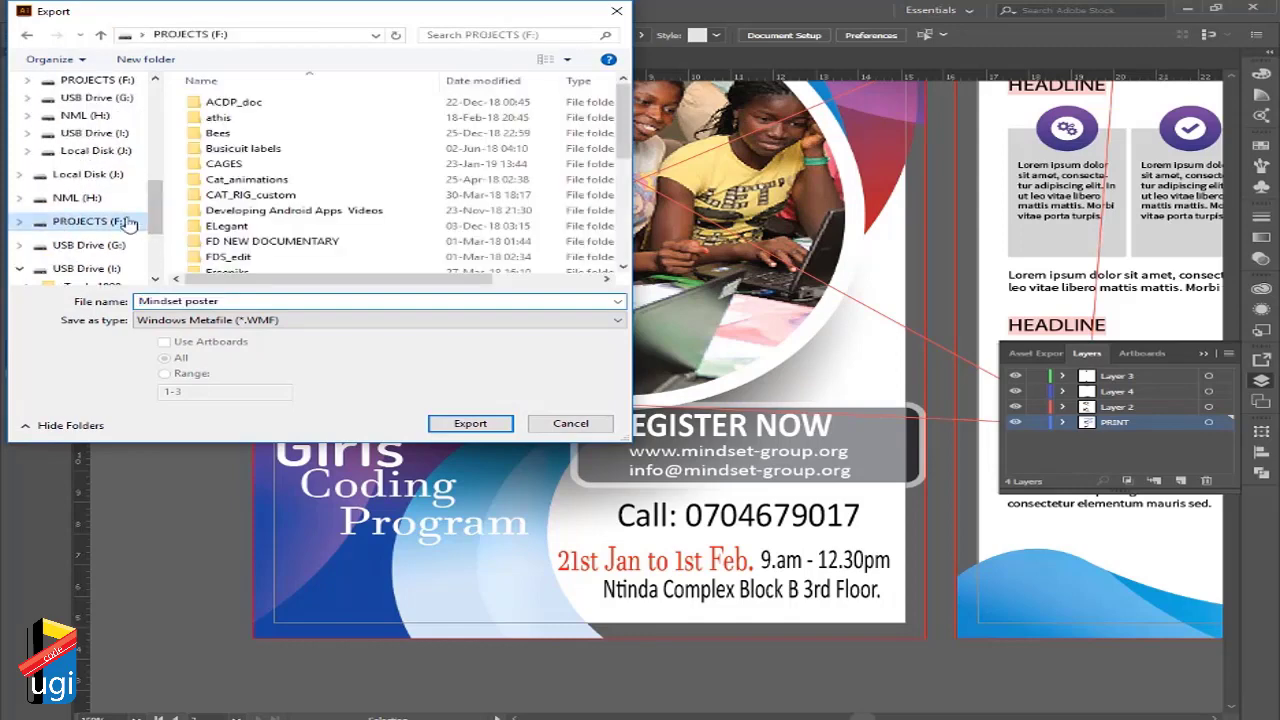
{"action": "left_click", "coordinate": [235, 164]}
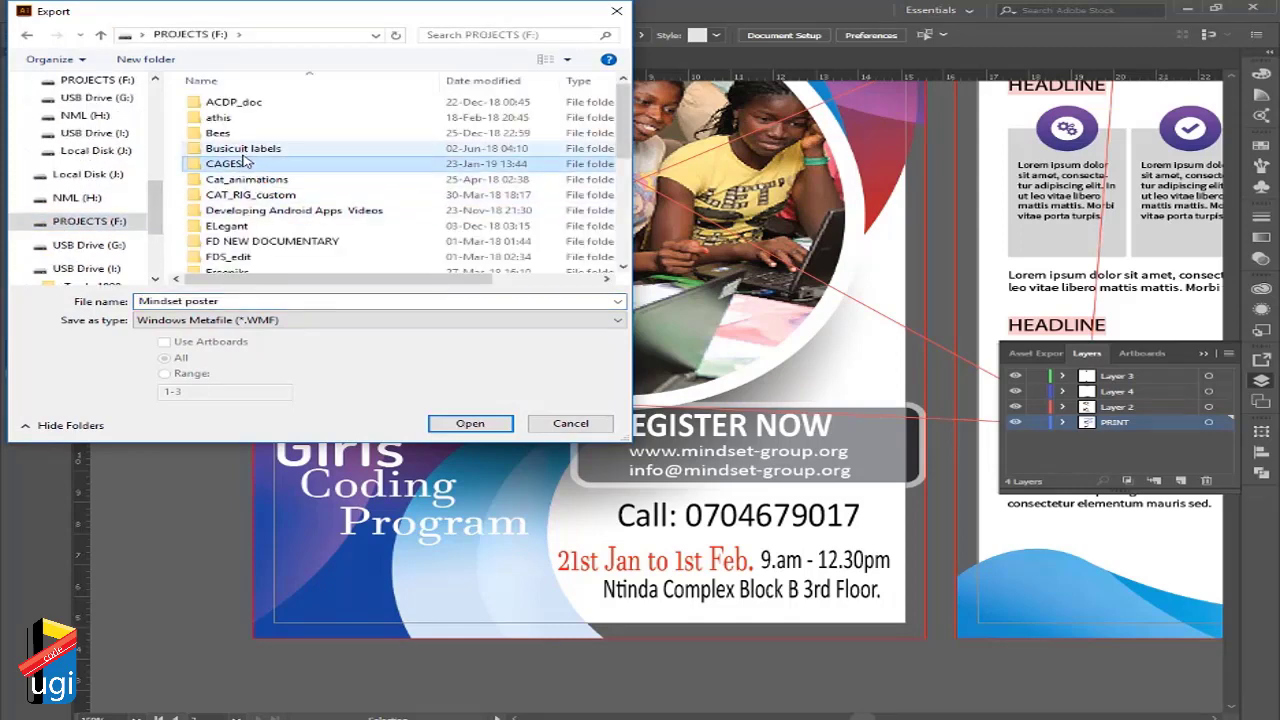
{"action": "scroll", "coordinate": [243, 162], "scroll_direction": "down", "scroll_amount": 5}
{"action": "double_click", "coordinate": [240, 101]}
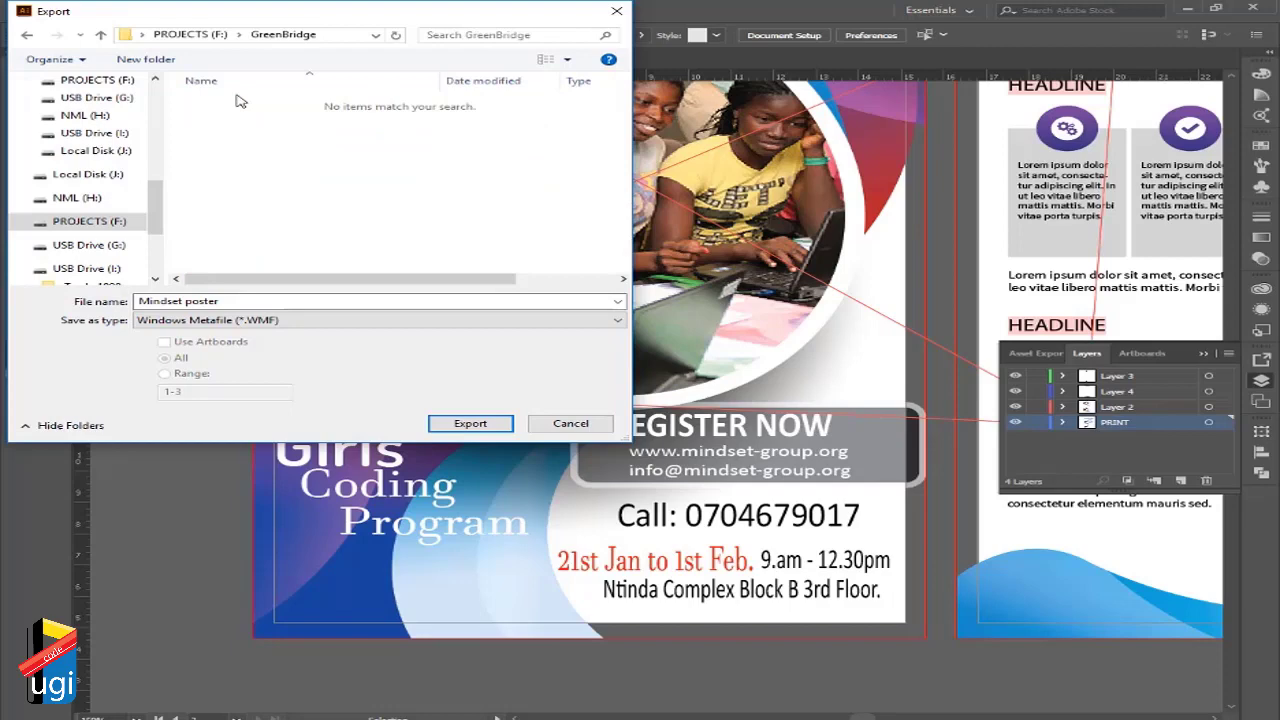
Set the format to JPEG, name the file Mindset poster 1, and export
{"action": "left_click", "coordinate": [258, 321]}
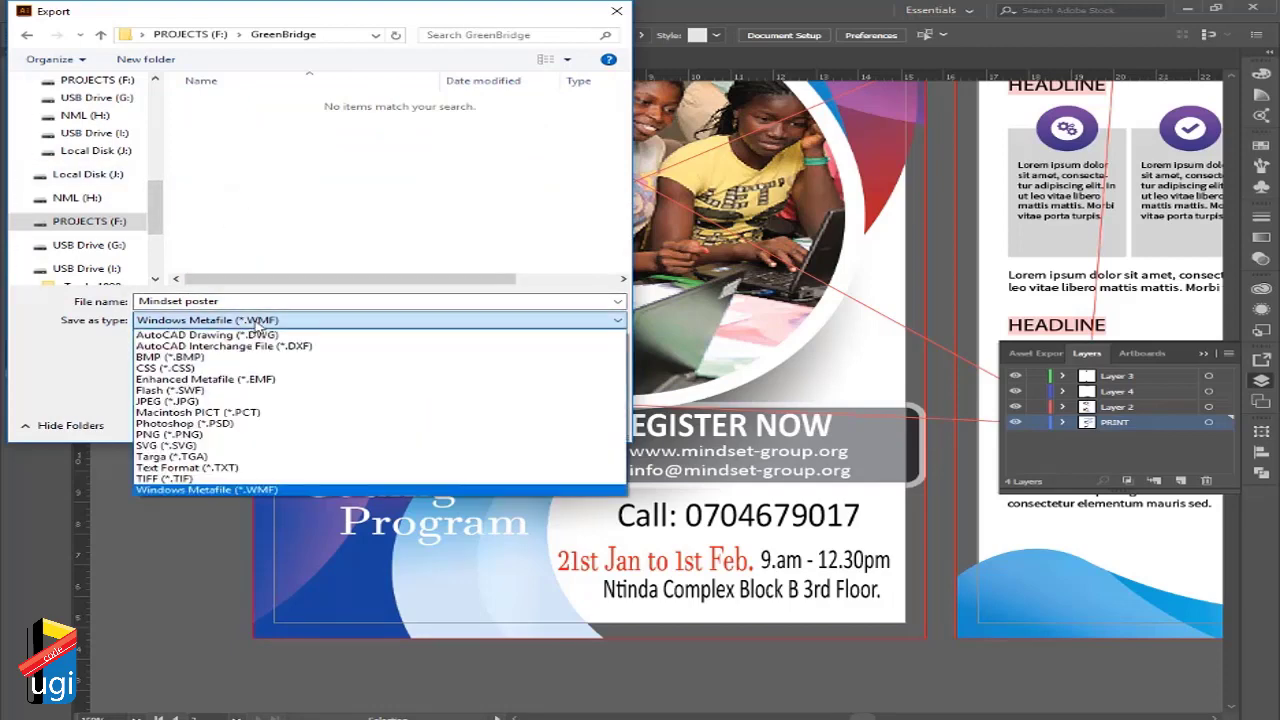
{"action": "left_click", "coordinate": [222, 403]}
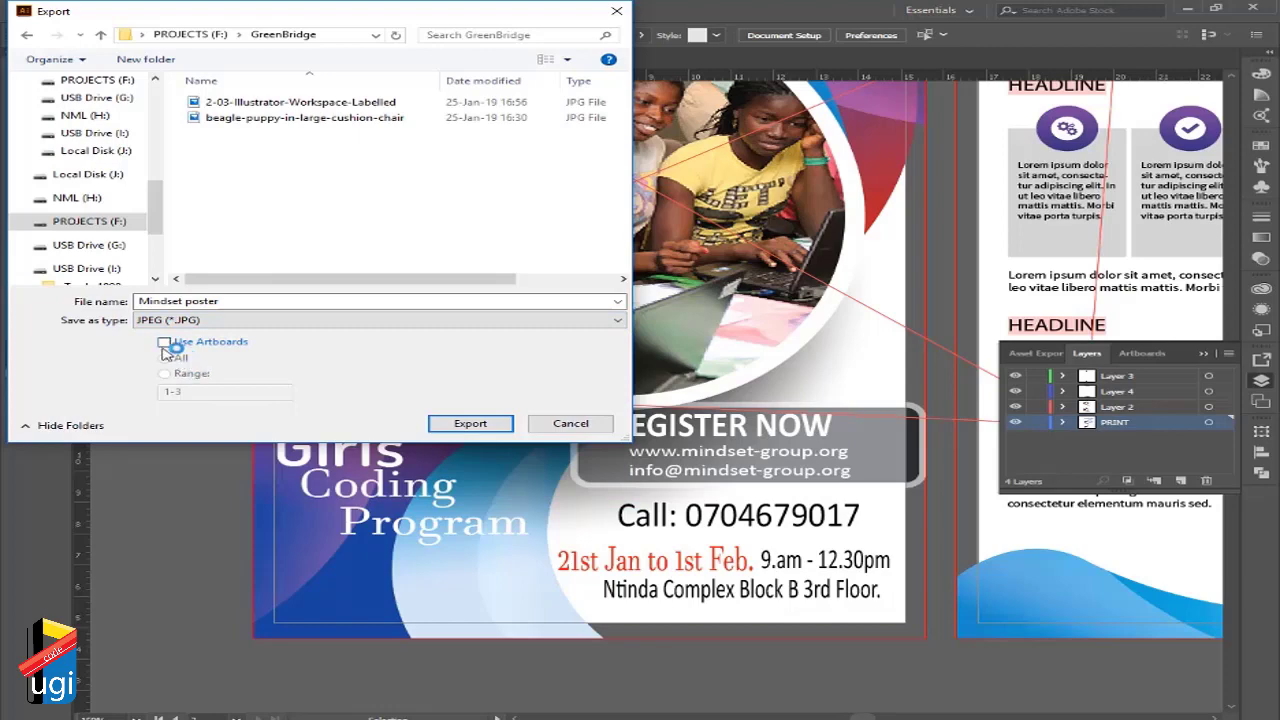
{"action": "left_click", "coordinate": [260, 301]}
{"action": "left_click", "coordinate": [262, 300]}
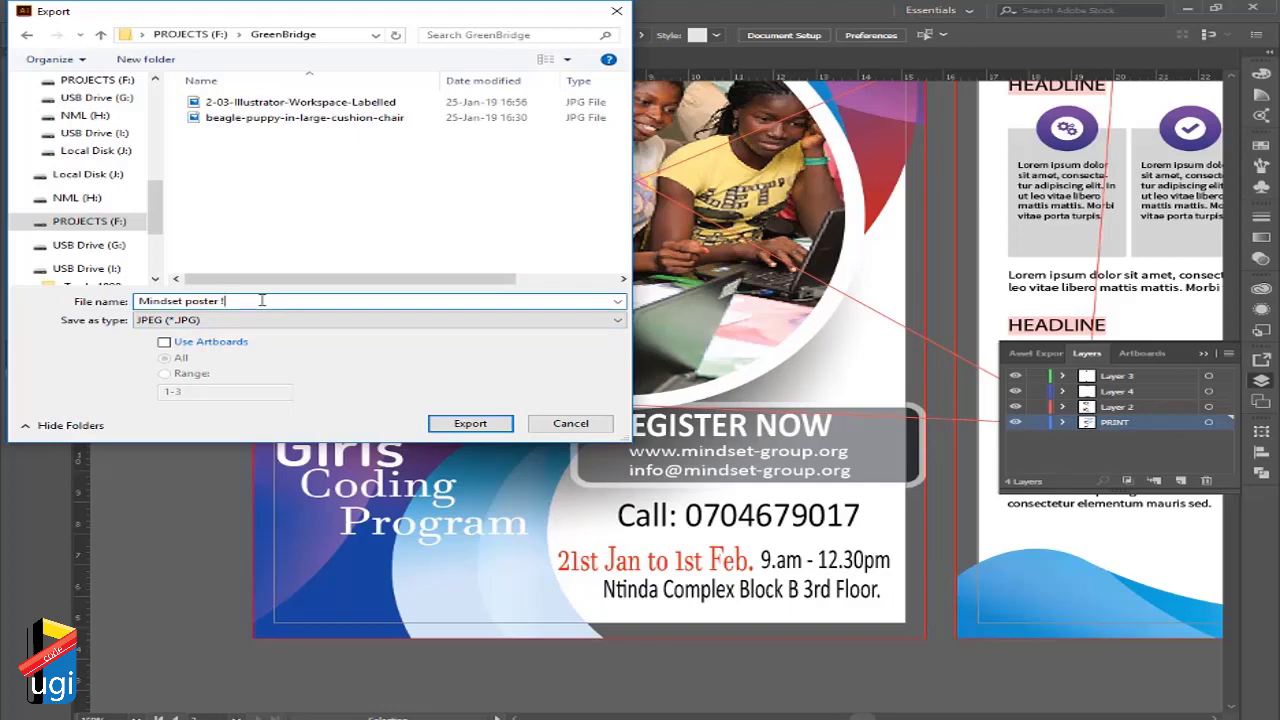
{"action": "left_click", "coordinate": [455, 424]}
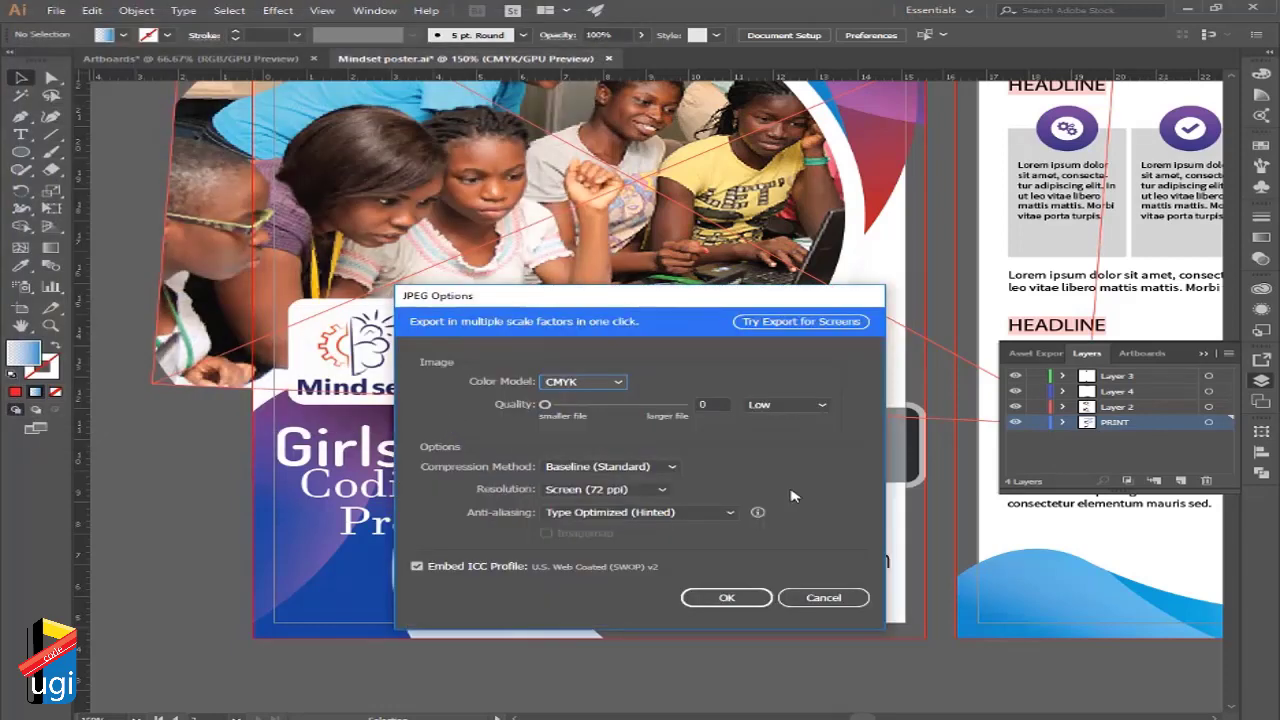
Choose High (300 ppi) resolution in JPEG Options and confirm the export
{"action": "left_click", "coordinate": [660, 493]}
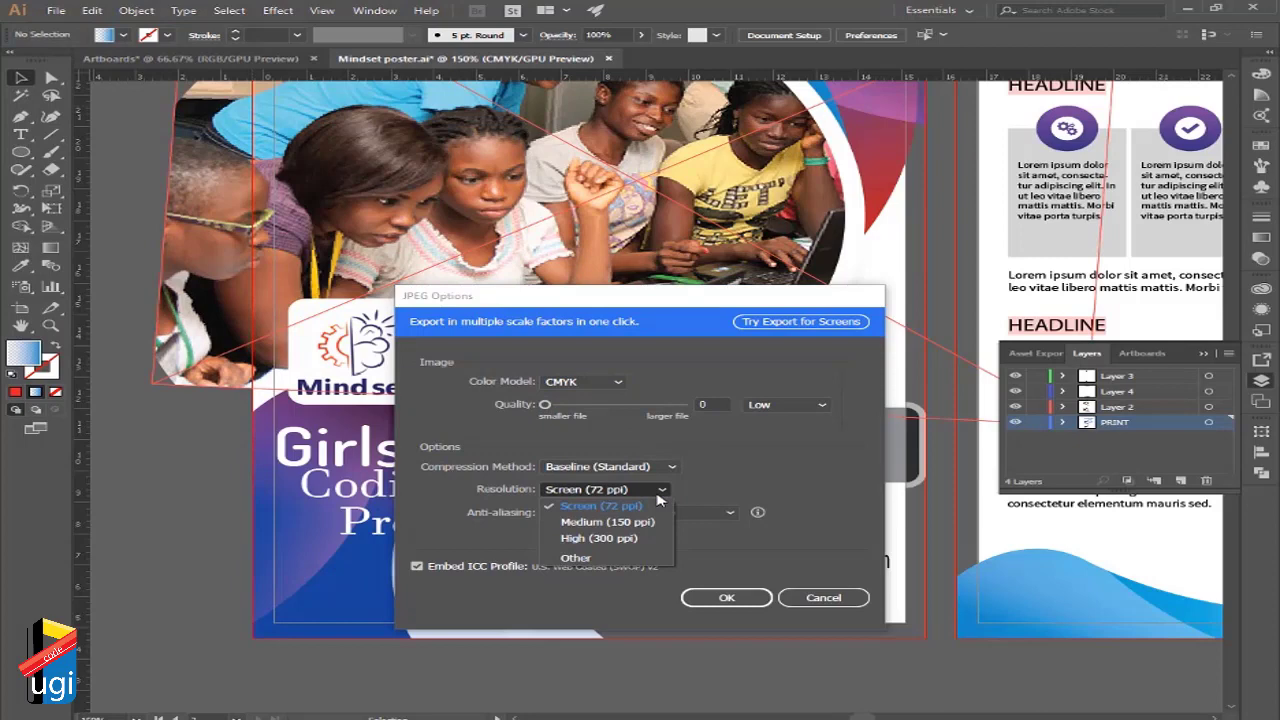
{"action": "left_click", "coordinate": [600, 538]}
{"action": "left_click", "coordinate": [728, 597]}
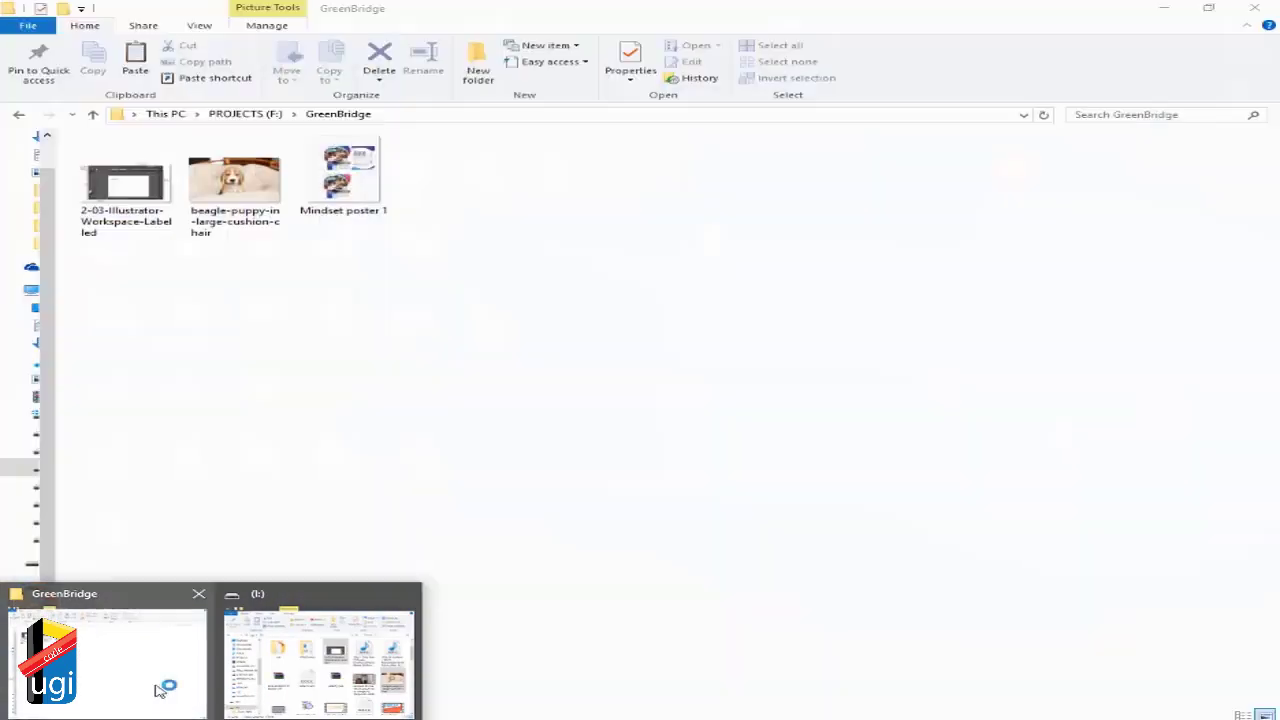
{"action": "left_click", "coordinate": [100, 655]}
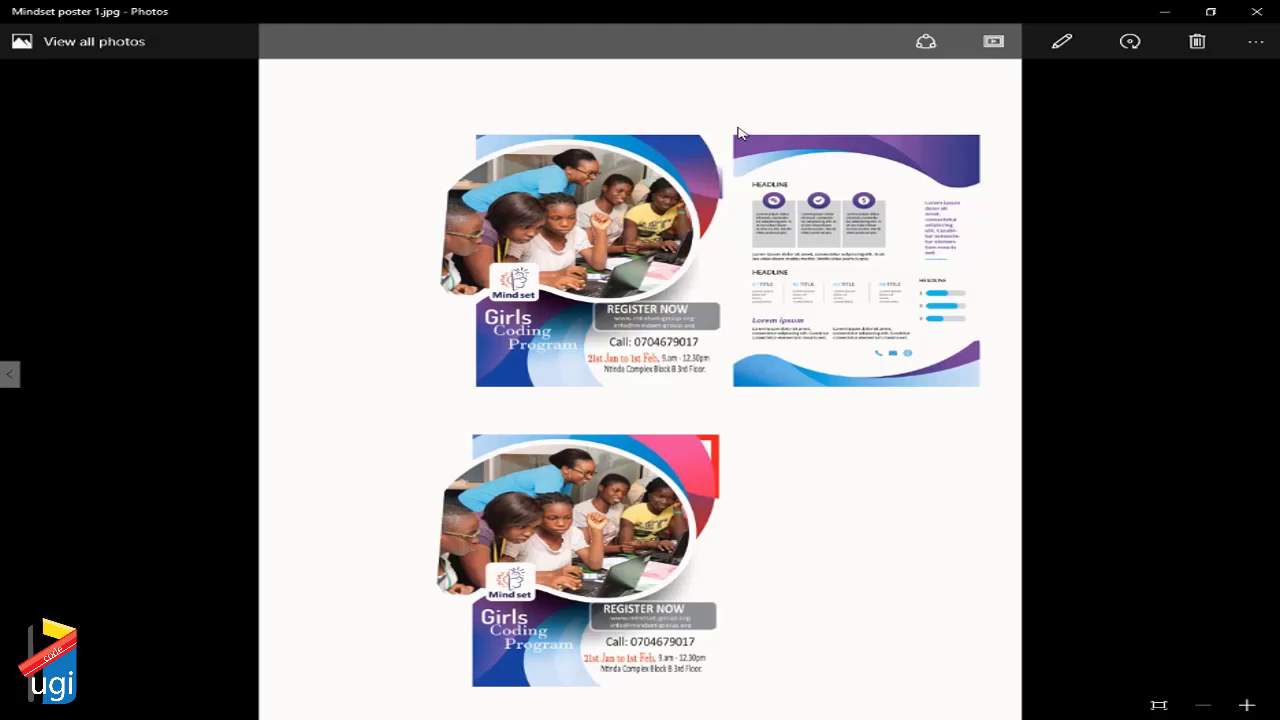
{"action": "key", "text": "alt+Tab"}
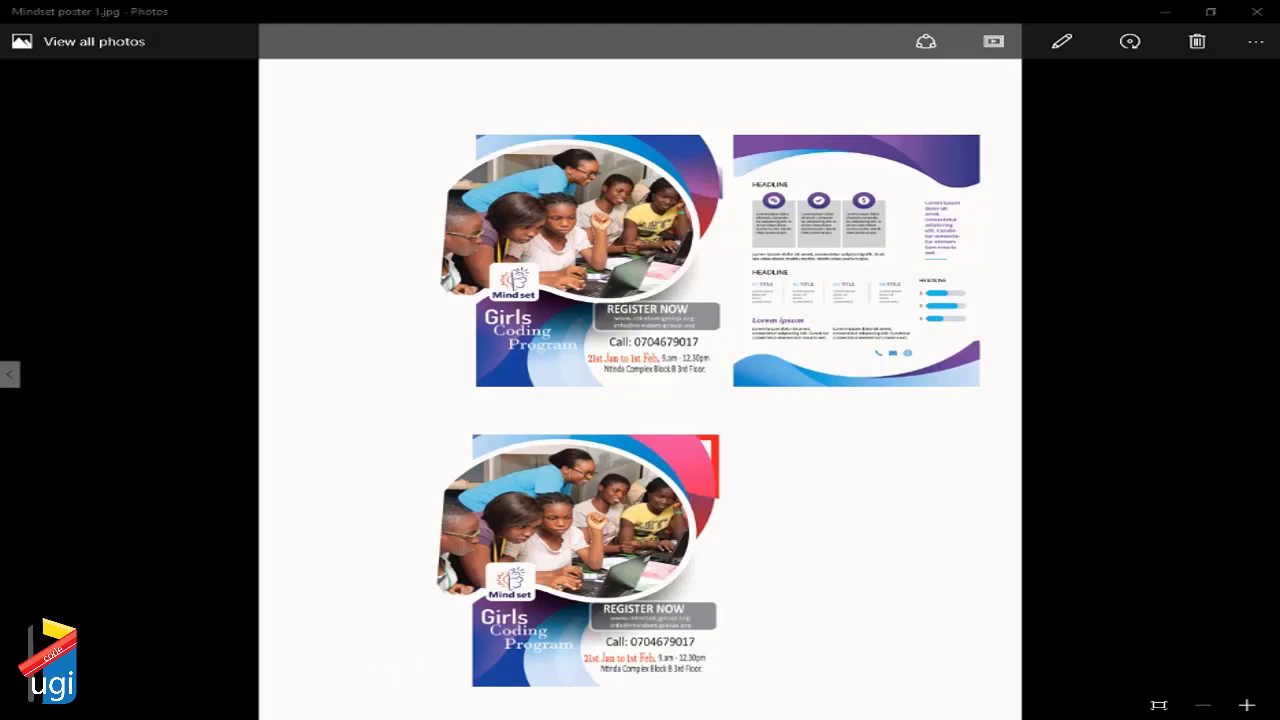
{"action": "scroll", "coordinate": [255, 125], "scroll_direction": "up", "scroll_amount": 5}
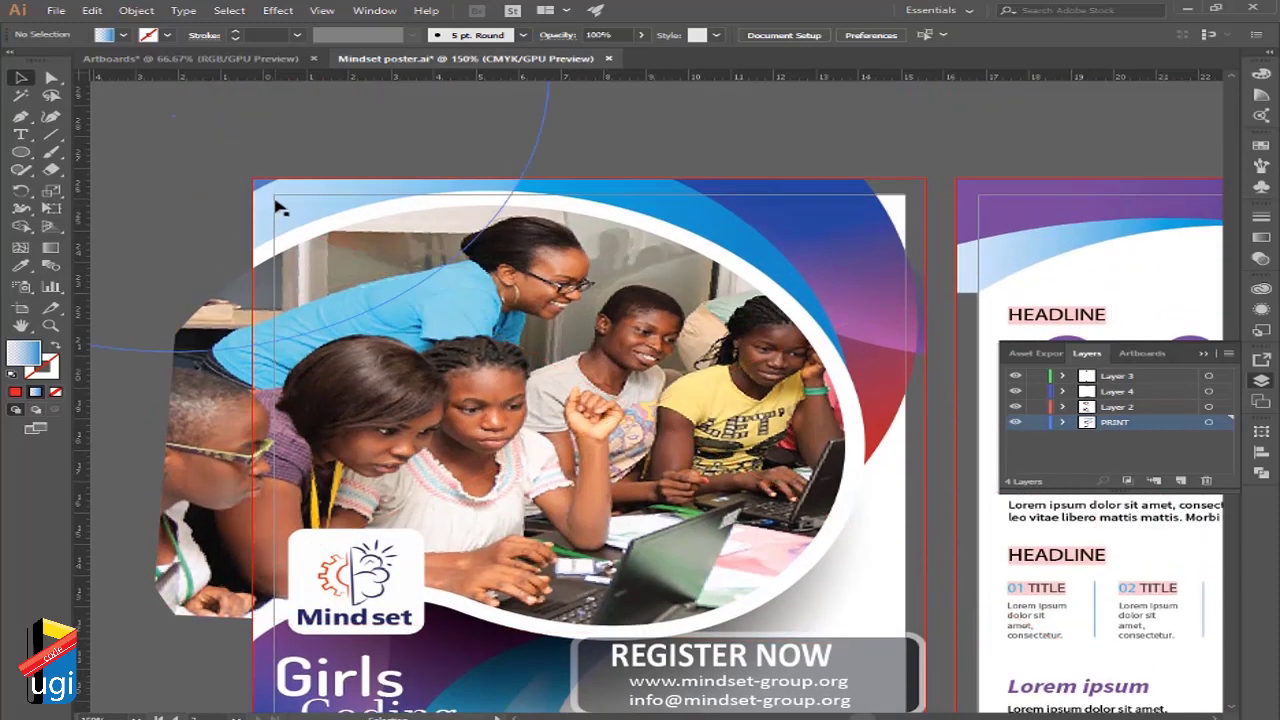
Select the REGISTER NOW box on the poster
{"action": "mouse_move", "coordinate": [240, 428]}
{"action": "left_mouse_down"}
{"action": "mouse_move", "coordinate": [250, 350]}
{"action": "mouse_move", "coordinate": [240, 432]}
{"action": "mouse_move", "coordinate": [247, 381]}
{"action": "left_mouse_up"}
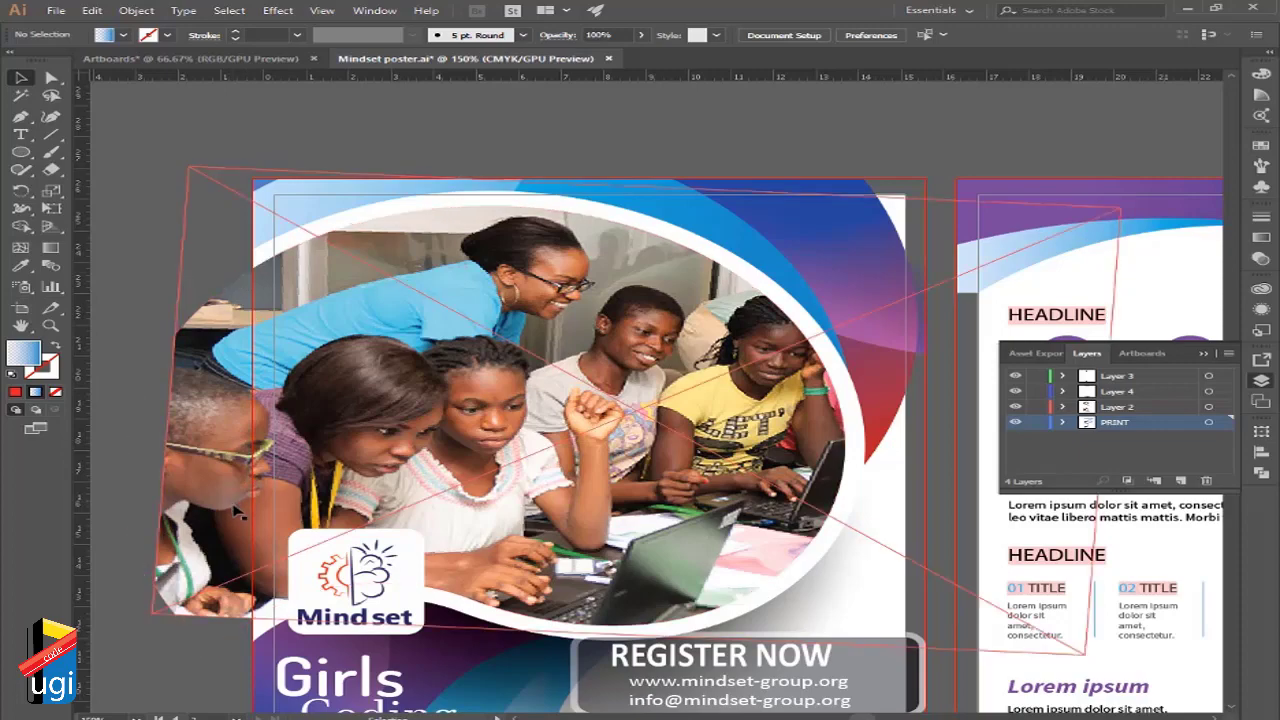
{"action": "scroll", "coordinate": [237, 512], "scroll_direction": "down", "scroll_amount": 5}
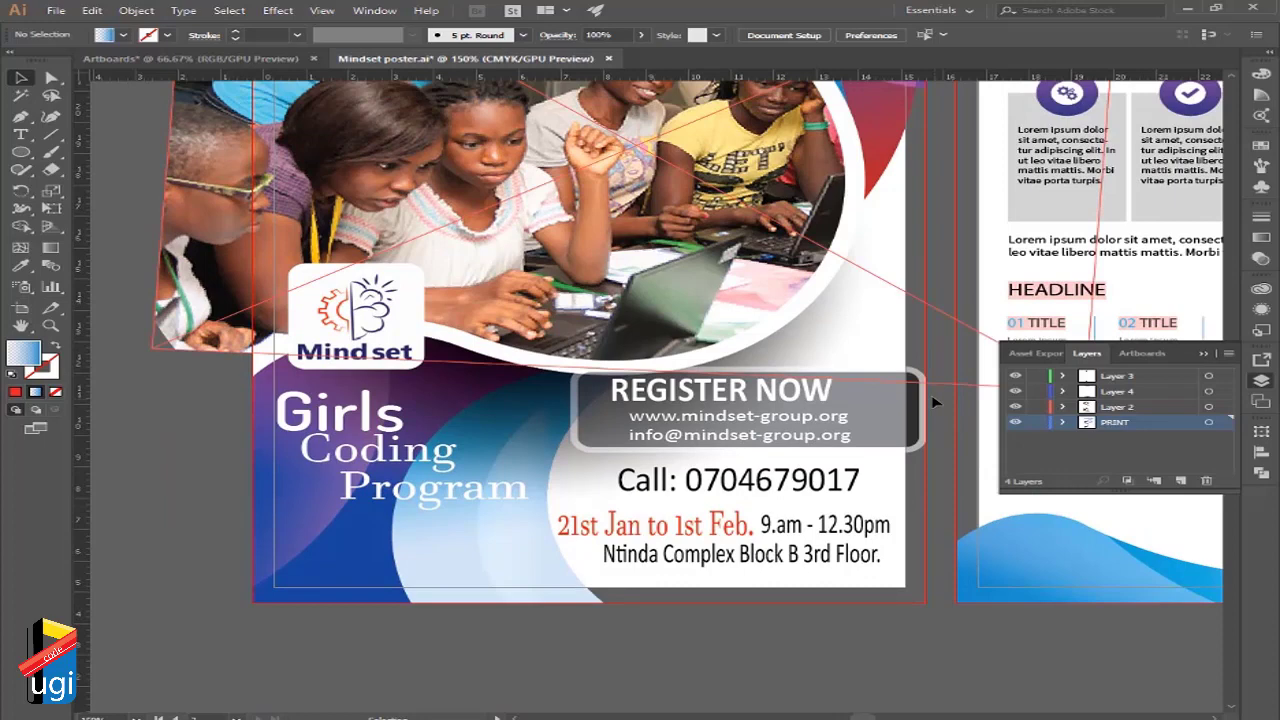
{"action": "left_click", "coordinate": [910, 385]}
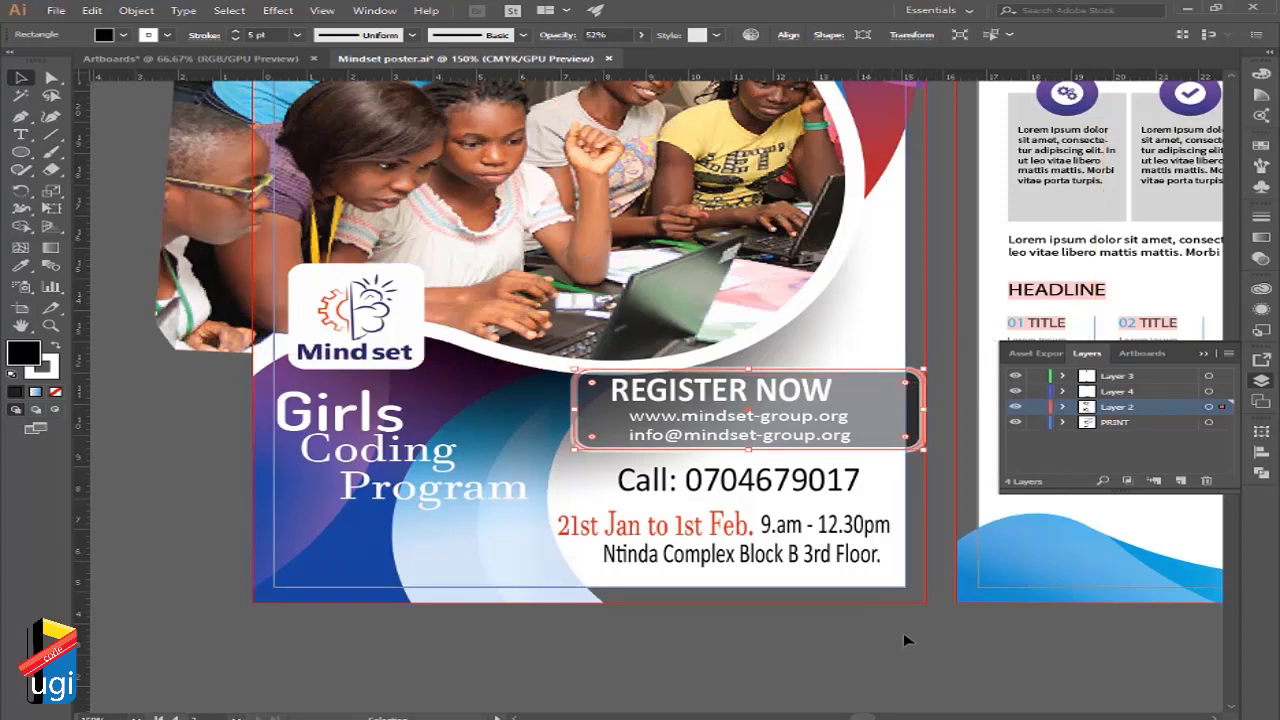
Start Export As and rename the file to Mindset poster2
{"action": "left_click", "coordinate": [56, 10]}
{"action": "mouse_move", "coordinate": [148, 272]}
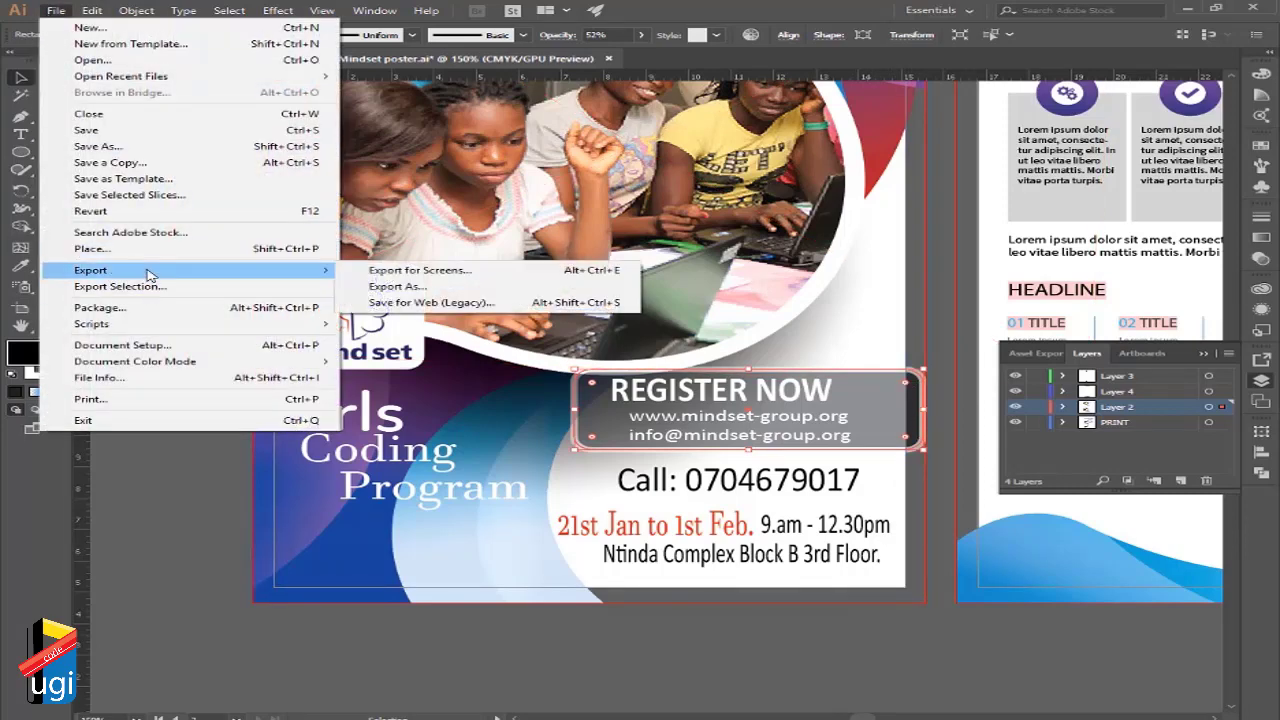
{"action": "left_click", "coordinate": [400, 288]}
{"action": "left_click", "coordinate": [235, 301]}
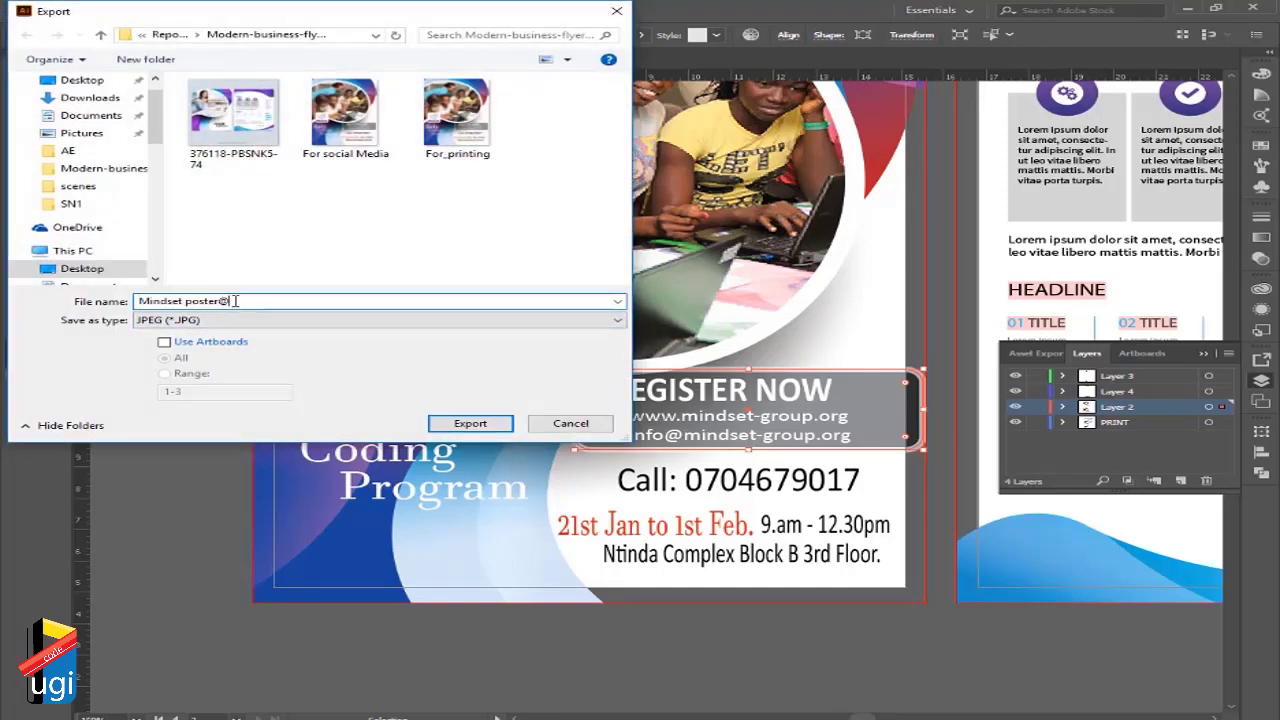
{"action": "type", "text": "@"}
{"action": "key", "text": "BackSpace"}
{"action": "type", "text": "2"}
Enable Use Artboards with range 1-3 and export
{"action": "left_click", "coordinate": [186, 346]}
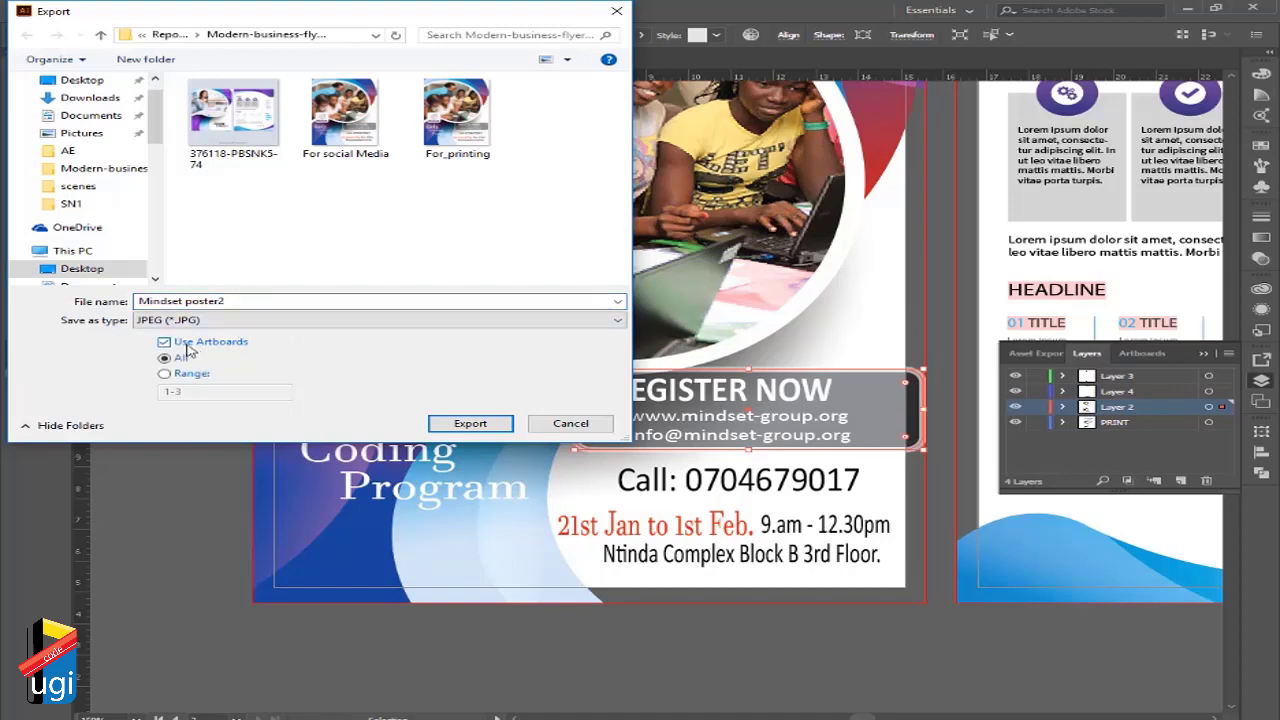
{"action": "left_click", "coordinate": [166, 375]}
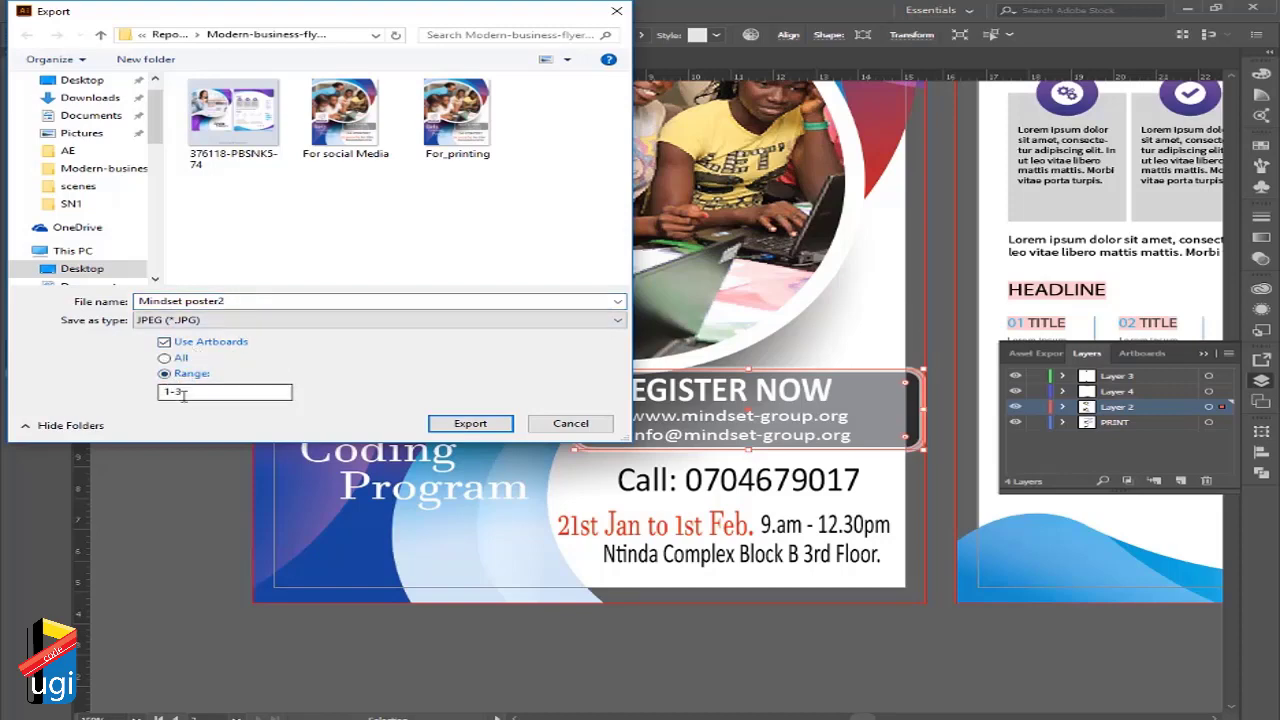
{"action": "left_click", "coordinate": [186, 393]}
{"action": "left_click", "coordinate": [470, 425]}
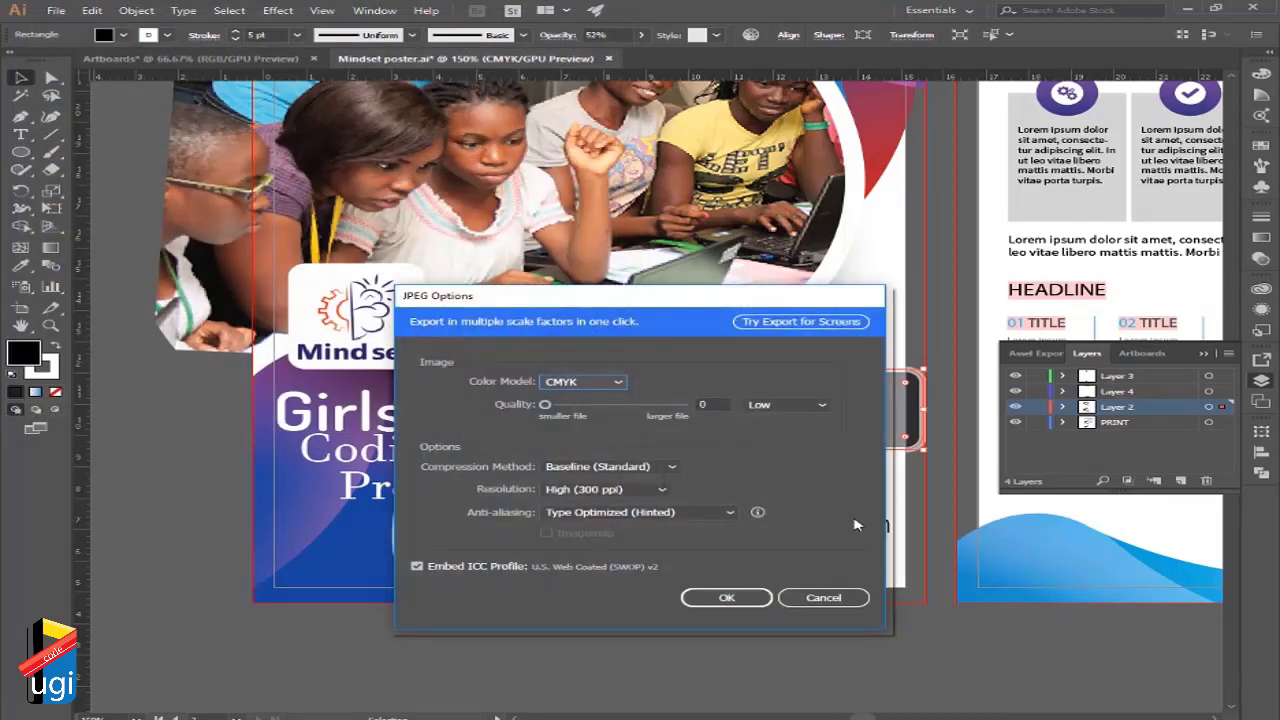
Cancel JPEG Options, restart Export As, and browse to PROJECTS (F:) > GreenBridge
{"action": "left_click", "coordinate": [808, 598]}
{"action": "left_click", "coordinate": [56, 10]}
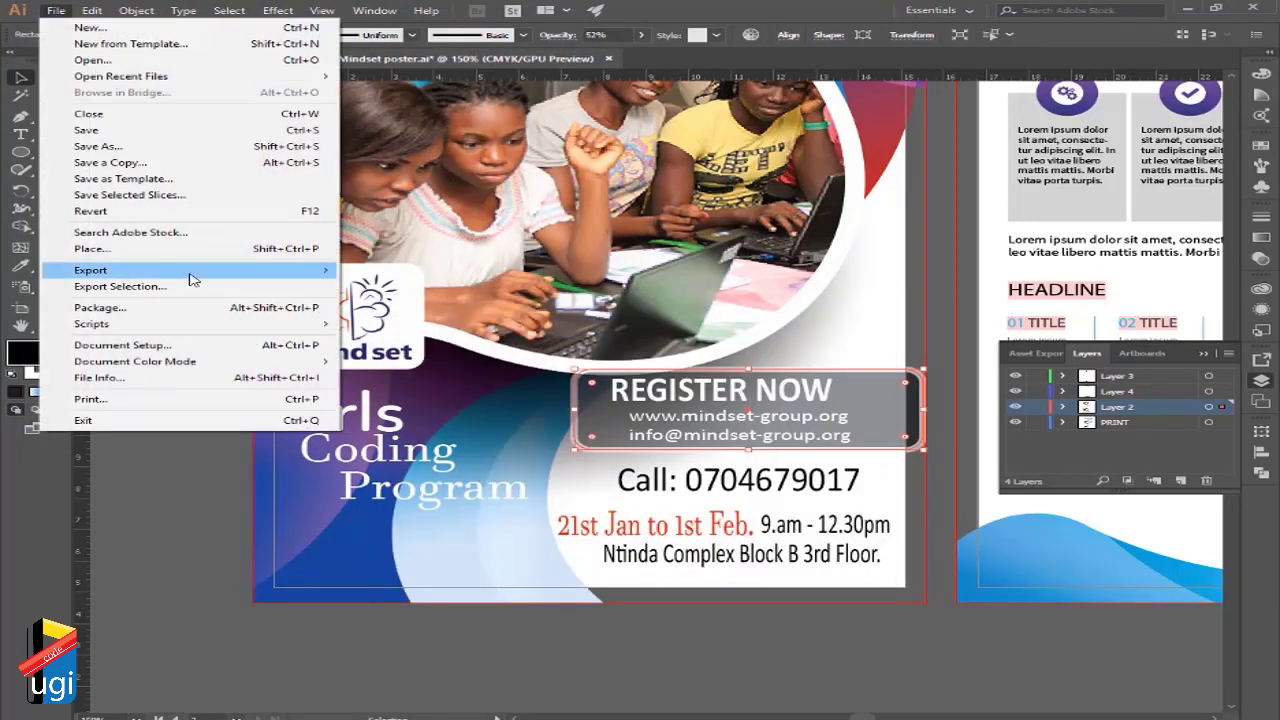
{"action": "mouse_move", "coordinate": [154, 274]}
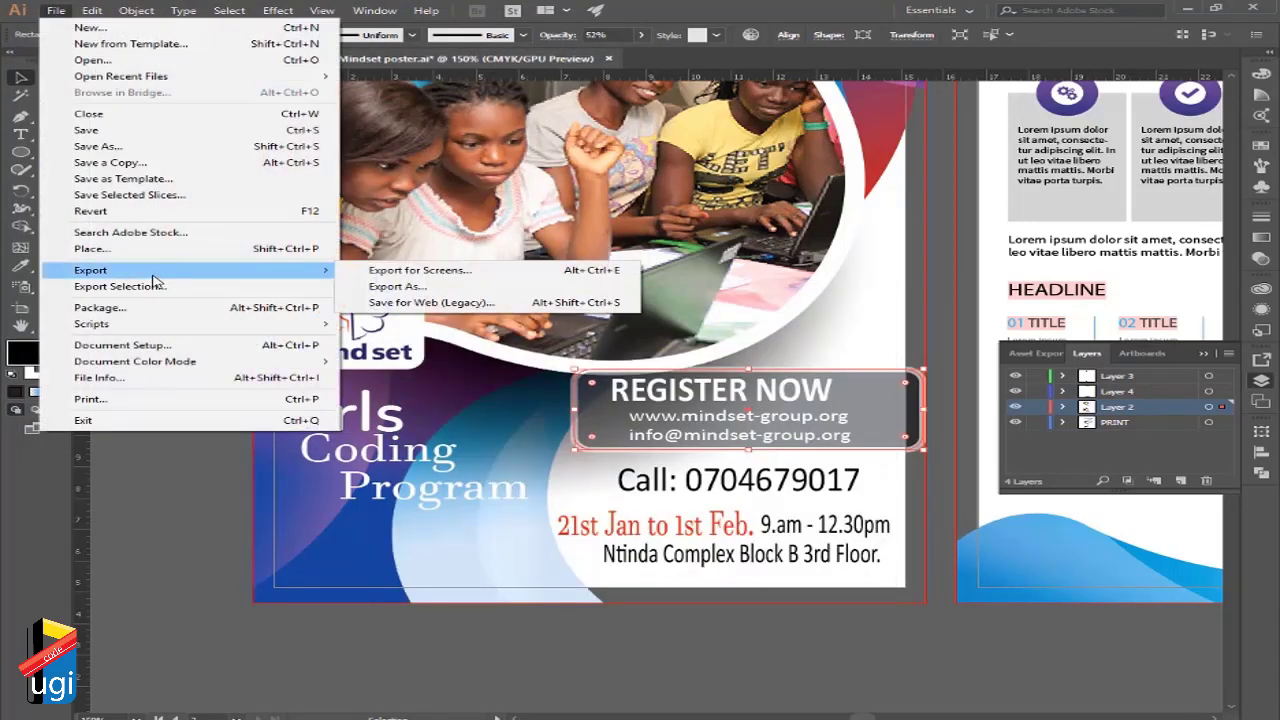
{"action": "left_click", "coordinate": [430, 288]}
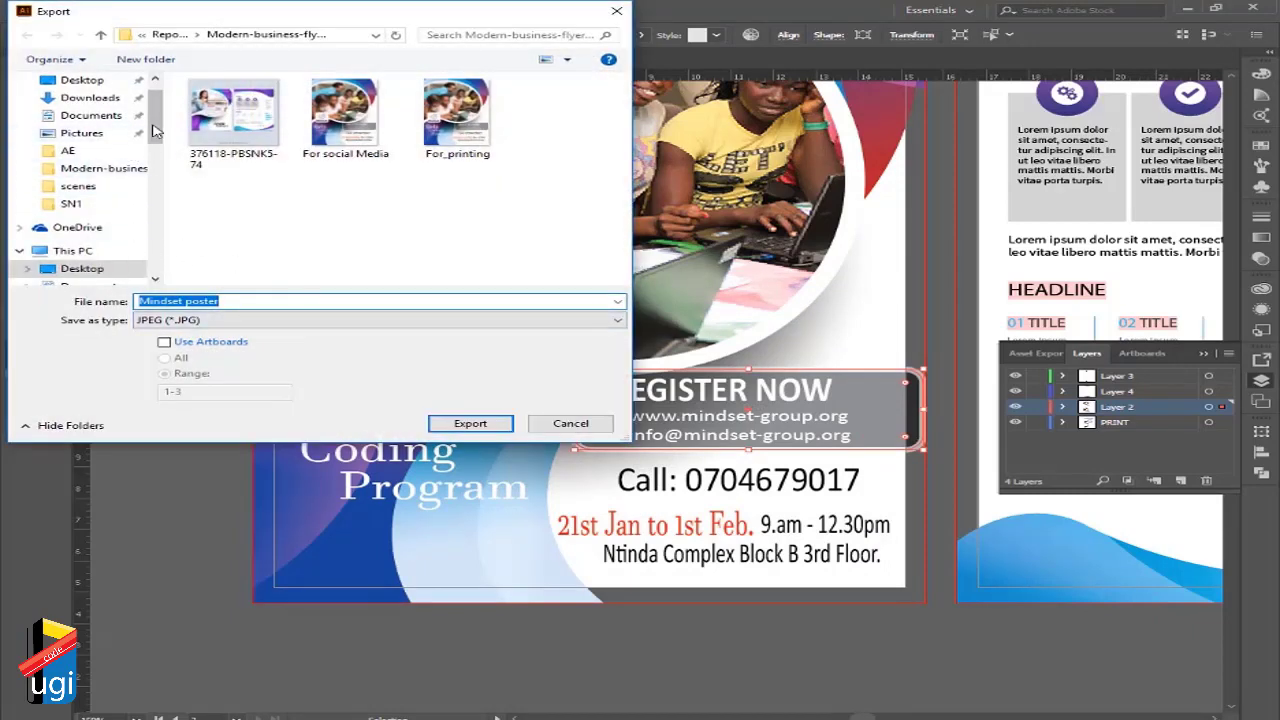
{"action": "left_click_drag", "start_coordinate": [158, 140], "coordinate": [168, 245]}
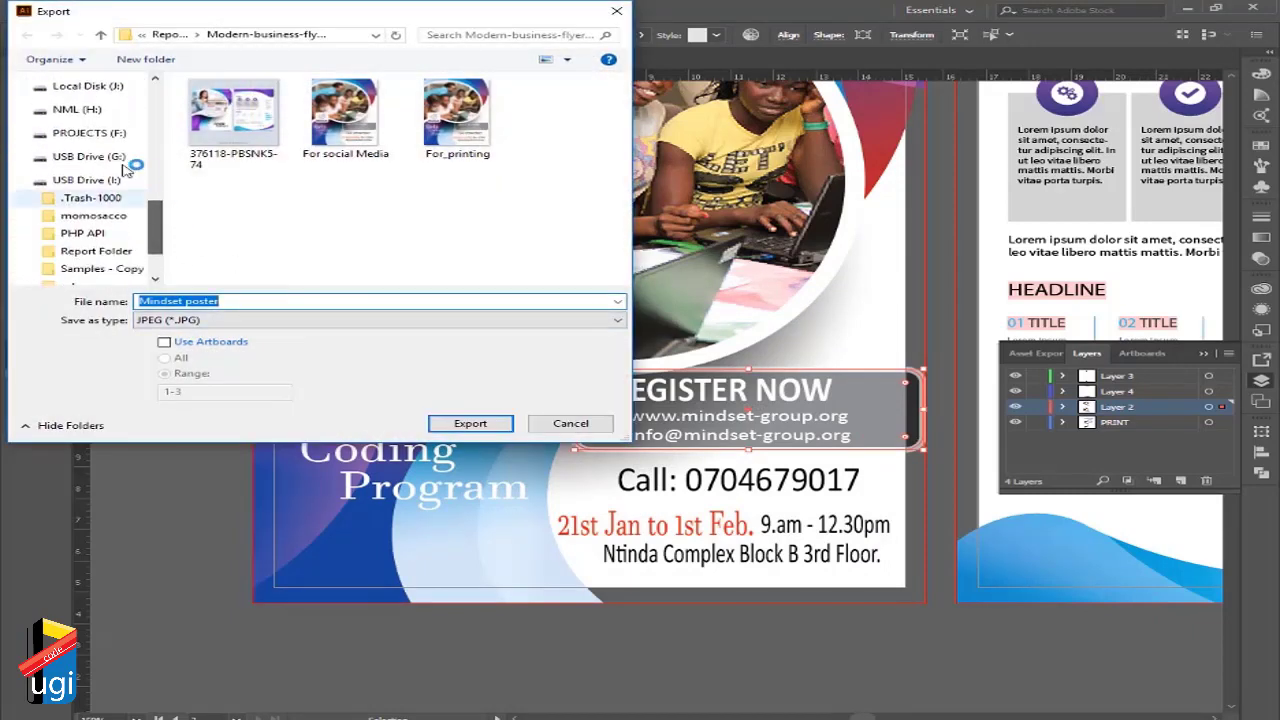
{"action": "left_click", "coordinate": [88, 133]}
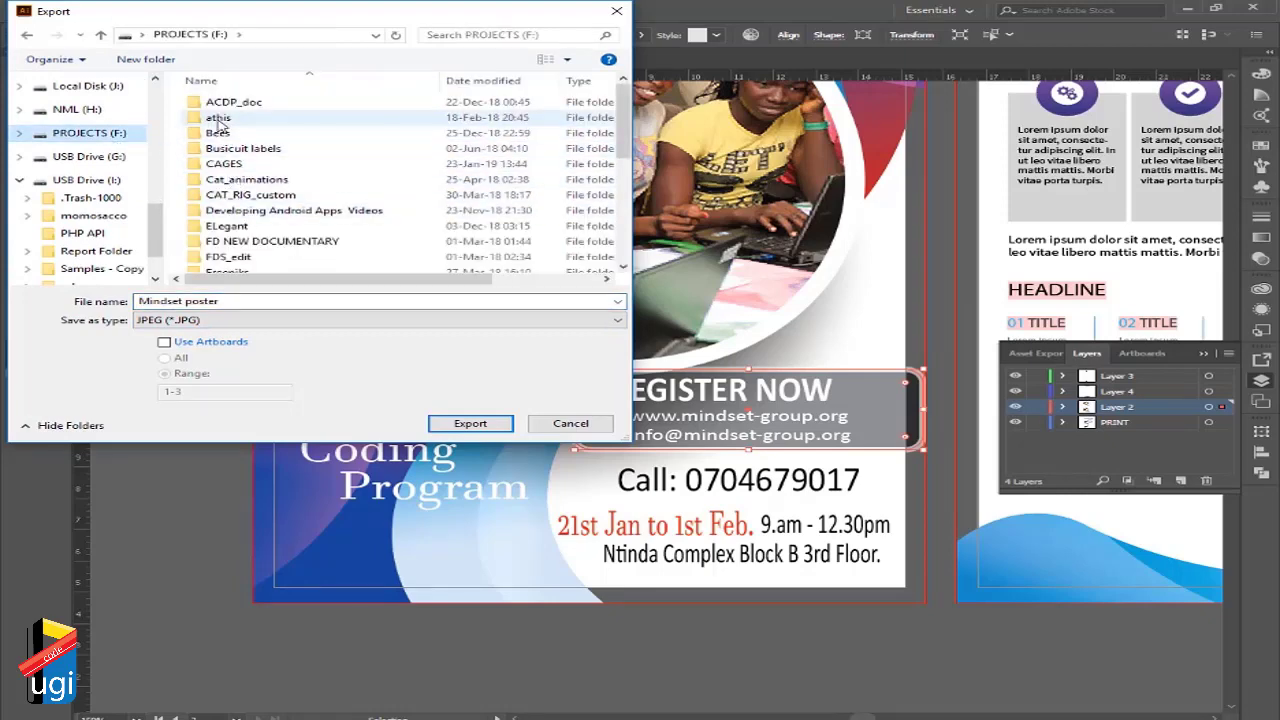
{"action": "left_click", "coordinate": [228, 256]}
{"action": "scroll", "coordinate": [230, 240], "scroll_direction": "down", "scroll_amount": 2}
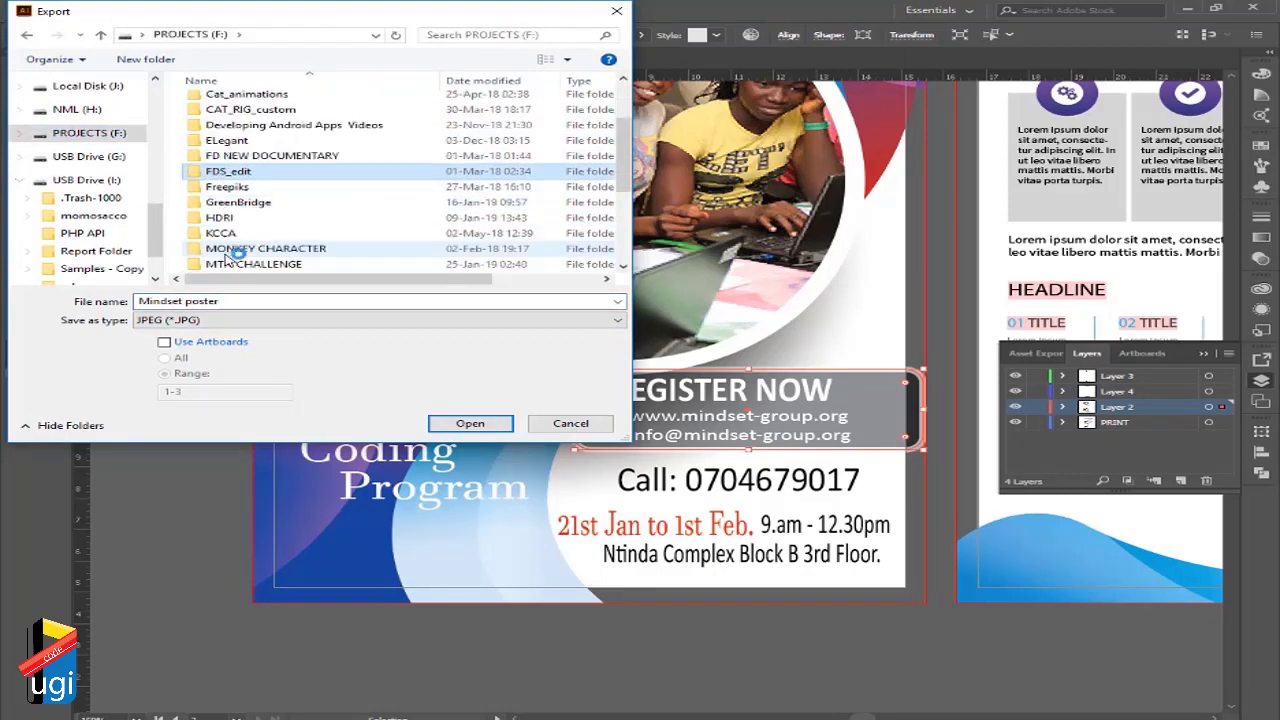
{"action": "double_click", "coordinate": [240, 202]}
Tick Use Artboards, name the files Mindset poster 2, and export at 300 ppi
{"action": "left_click", "coordinate": [164, 342]}
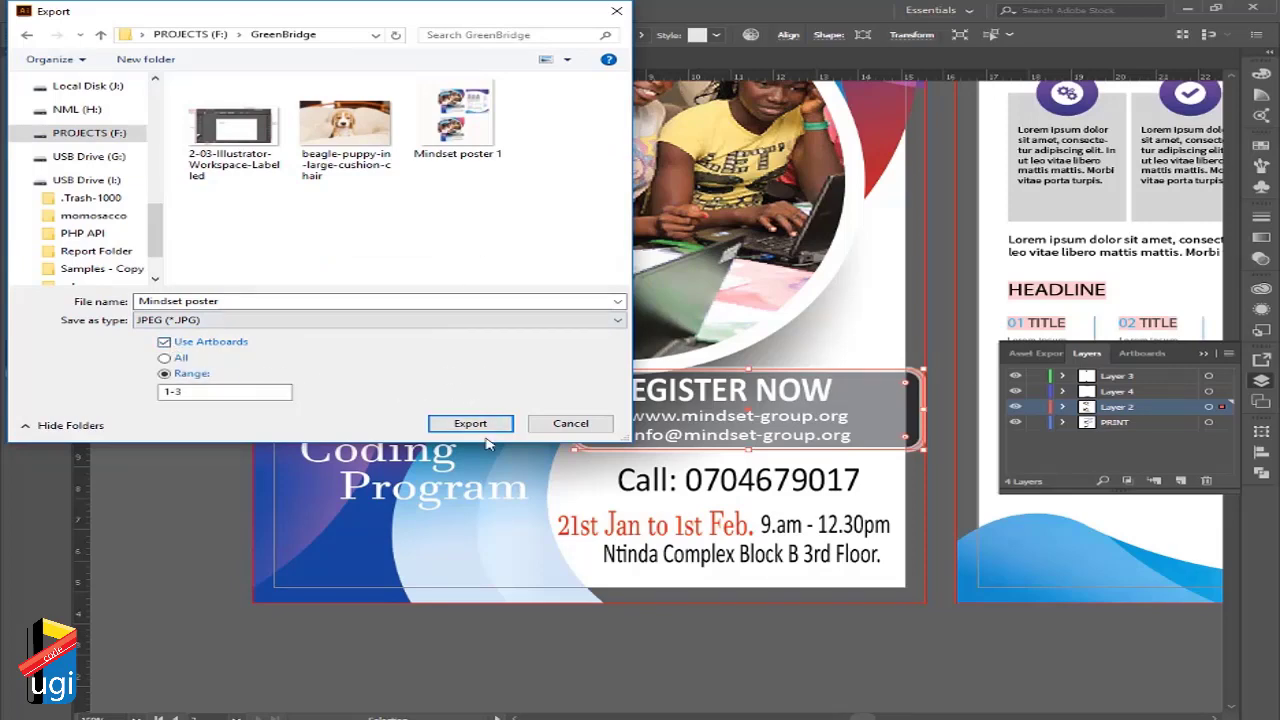
{"action": "left_click", "coordinate": [345, 306]}
{"action": "left_click", "coordinate": [337, 300]}
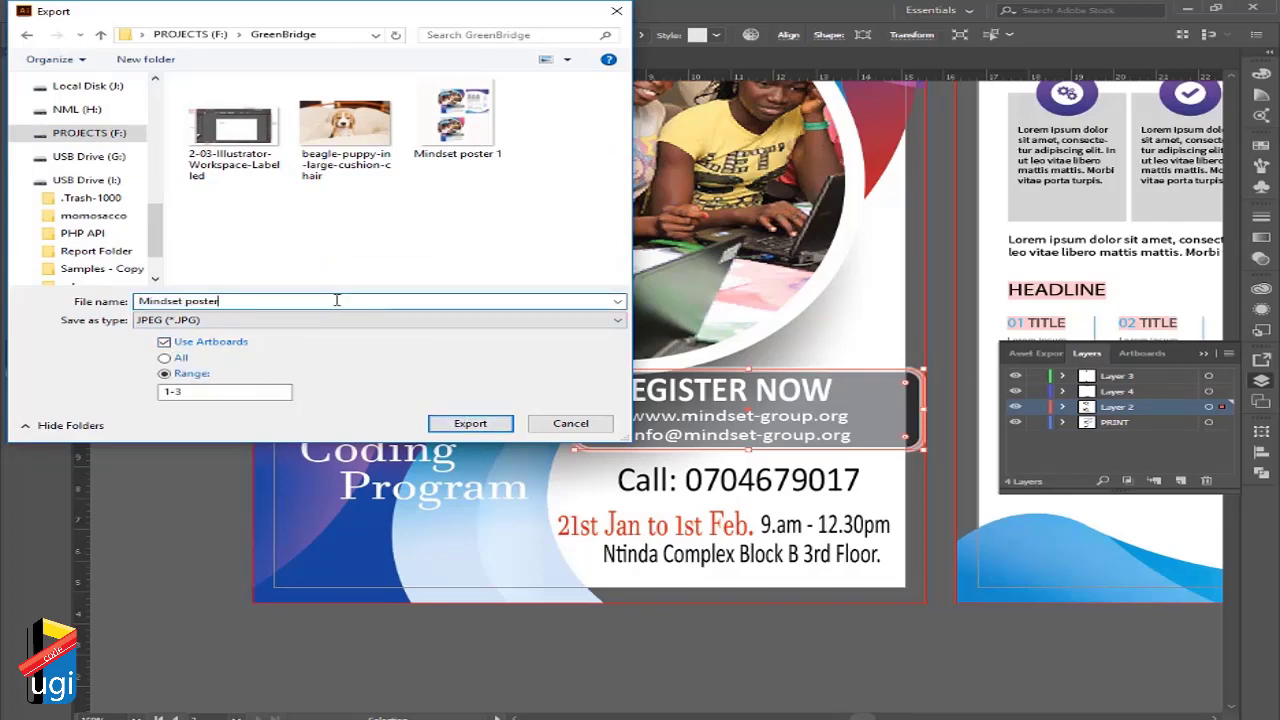
{"action": "type", "text": "@"}
{"action": "key", "text": "BackSpace"}
{"action": "type", "text": "2"}
{"action": "left_click", "coordinate": [472, 424]}
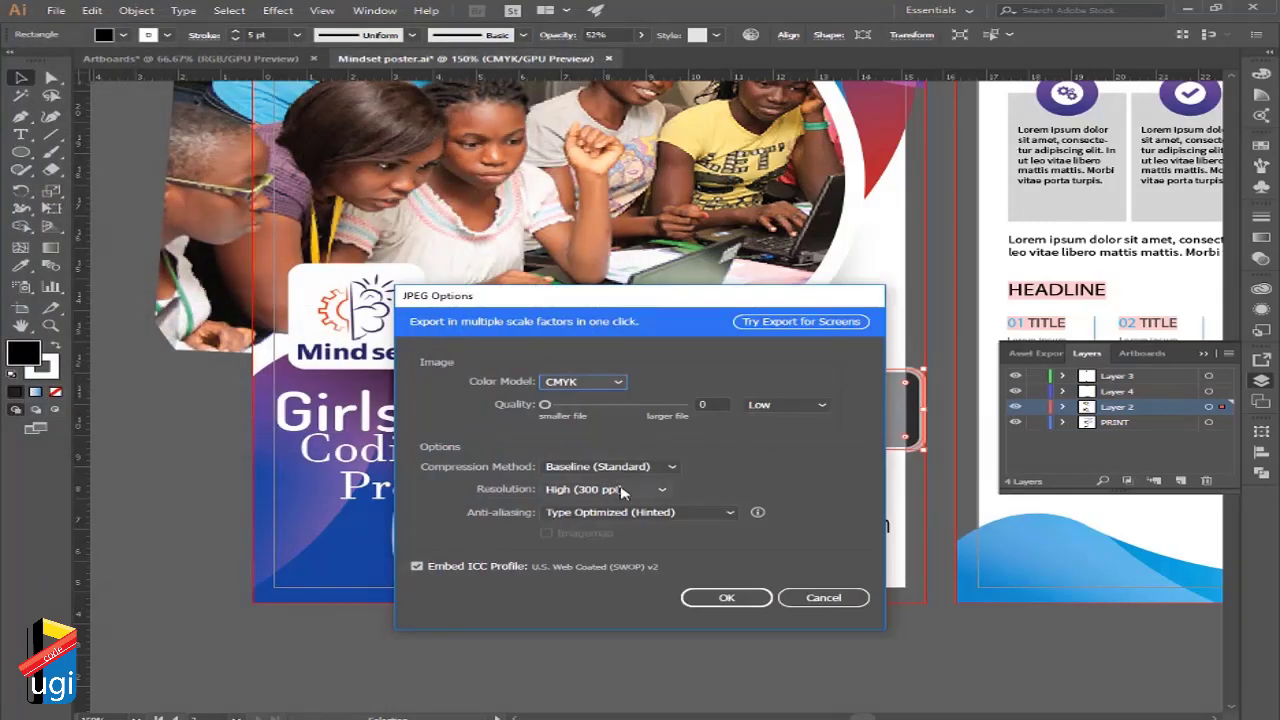
{"action": "left_click", "coordinate": [745, 600]}
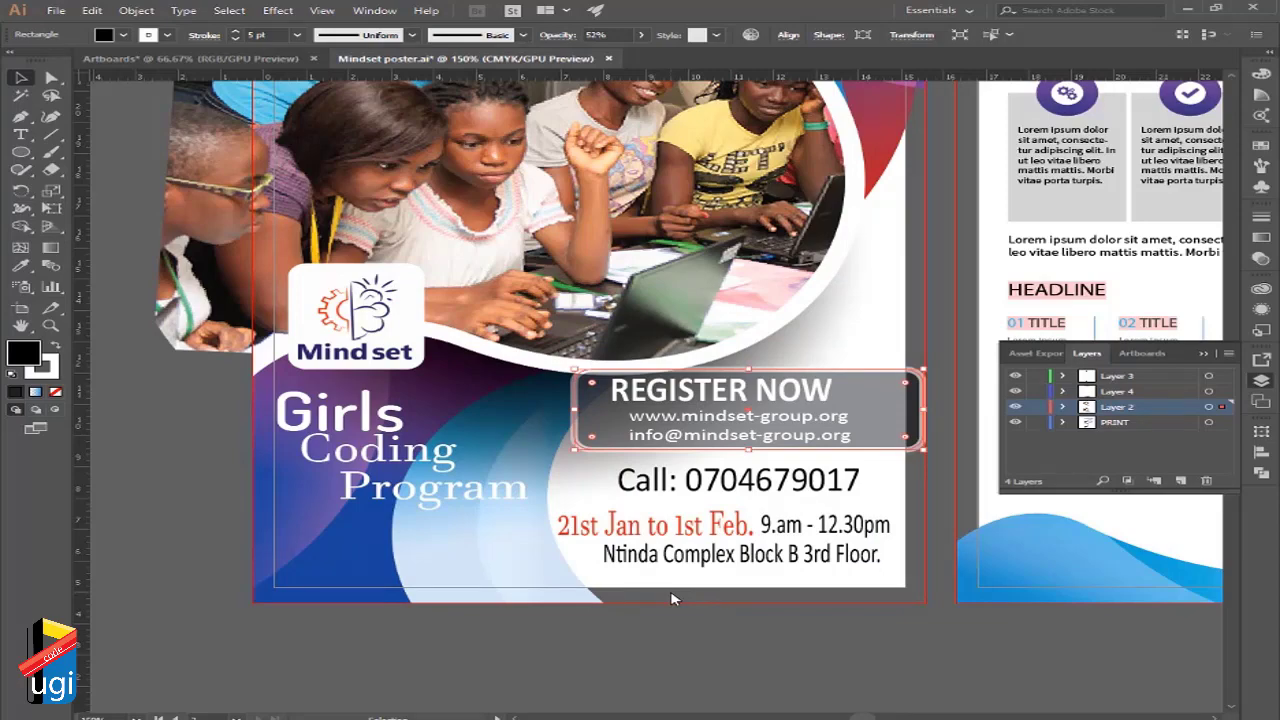
Switch to the GreenBridge File Explorer window and open Mindset poster 1.jpg in Photos
{"action": "mouse_move", "coordinate": [229, 718]}
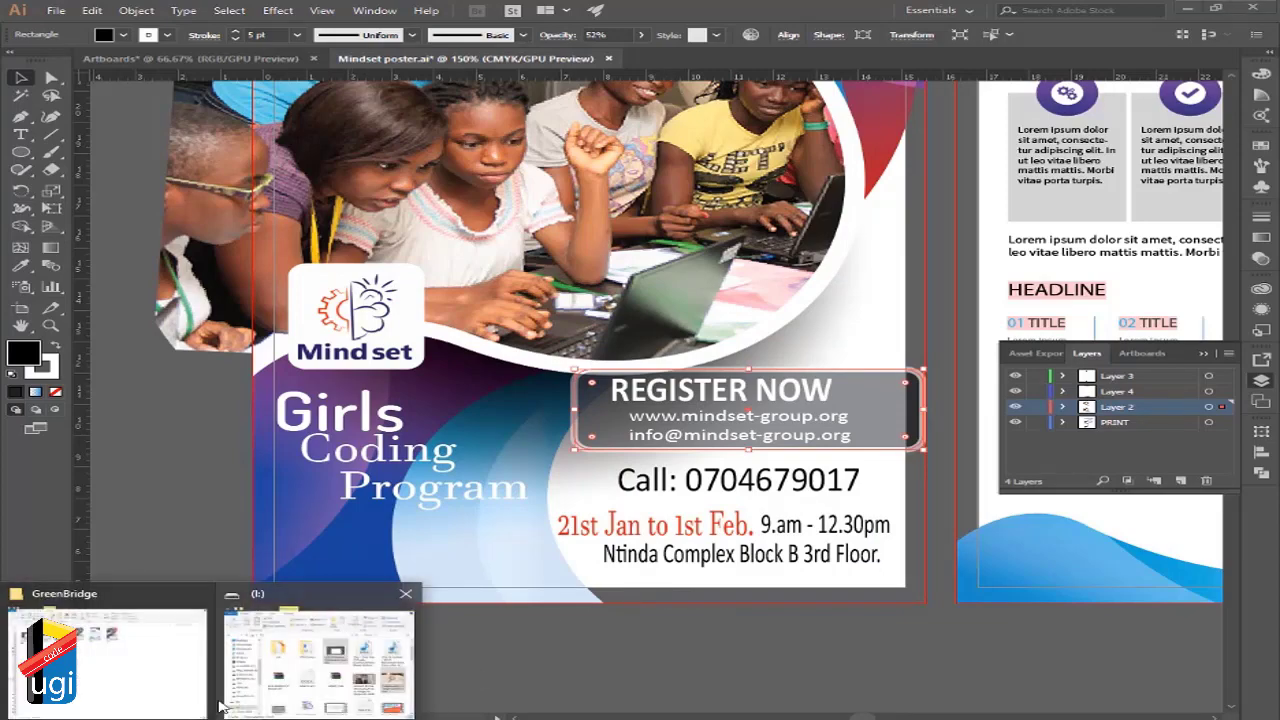
{"action": "left_click", "coordinate": [128, 672]}
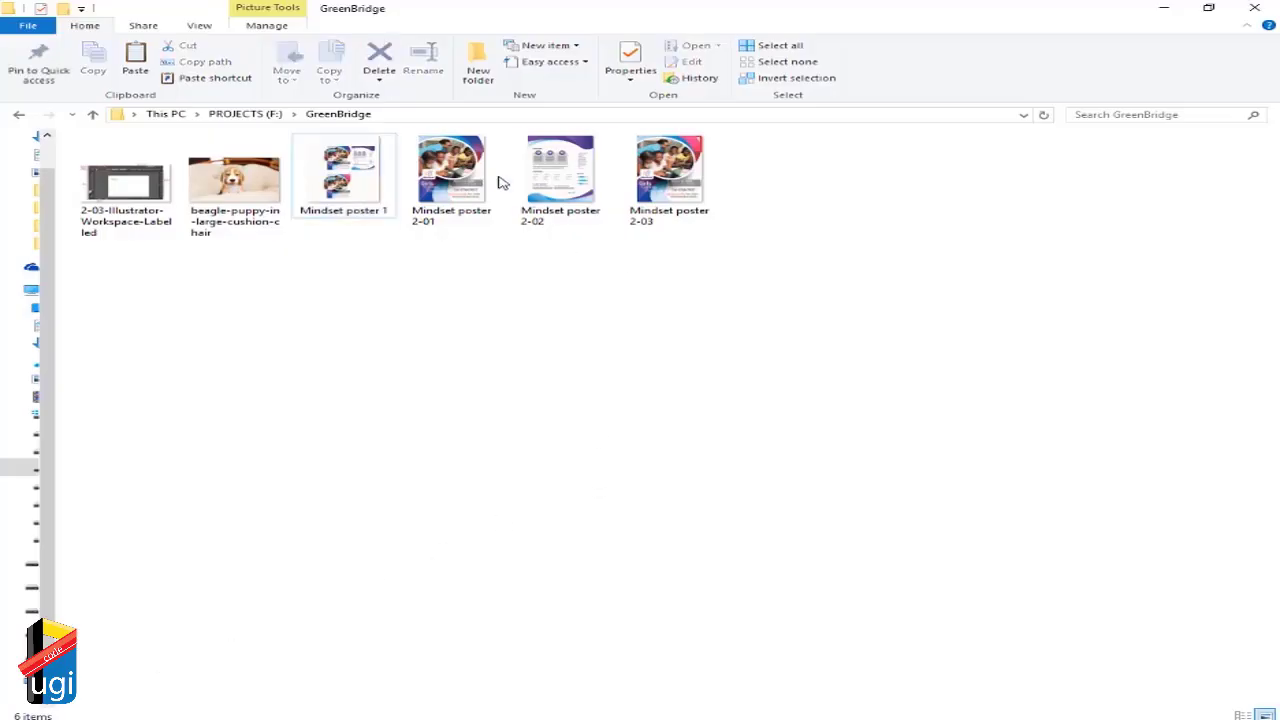
{"action": "double_click", "coordinate": [370, 165]}
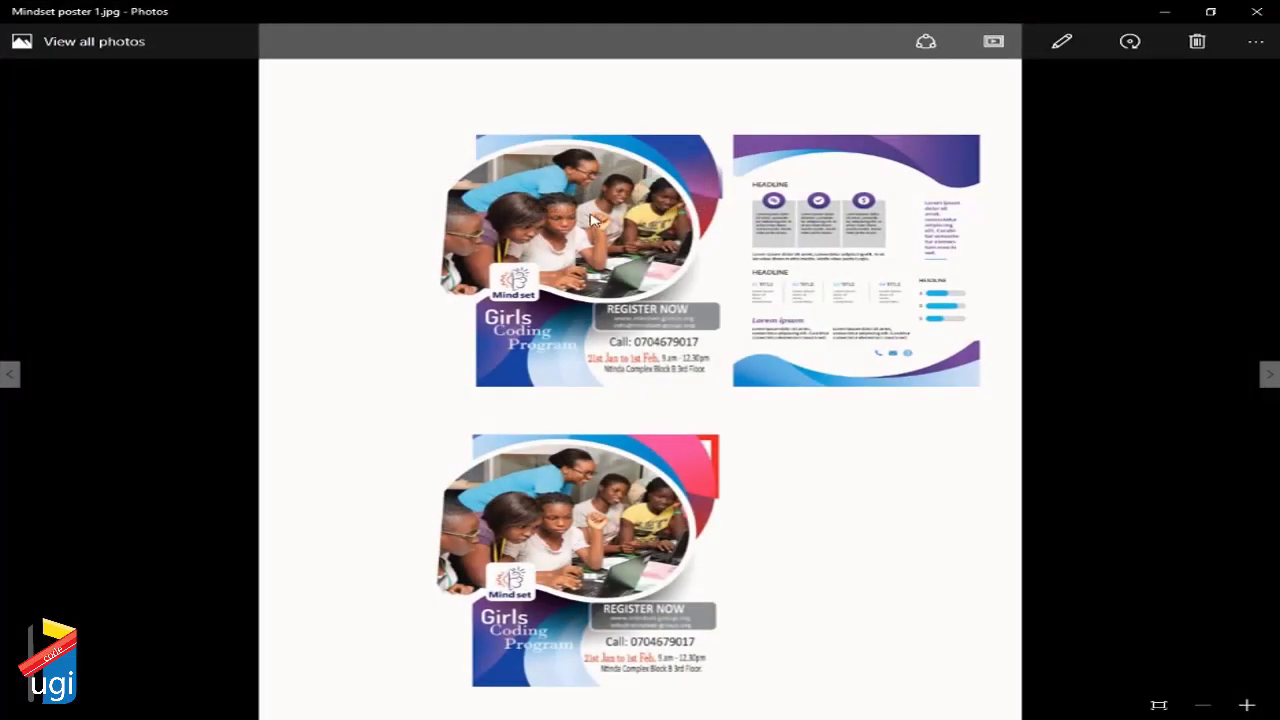
Close Mindset poster 1, view Mindset poster 2-01, 2-02 and 2-03, then close Photos
{"action": "left_click", "coordinate": [1256, 11]}
{"action": "double_click", "coordinate": [425, 185]}
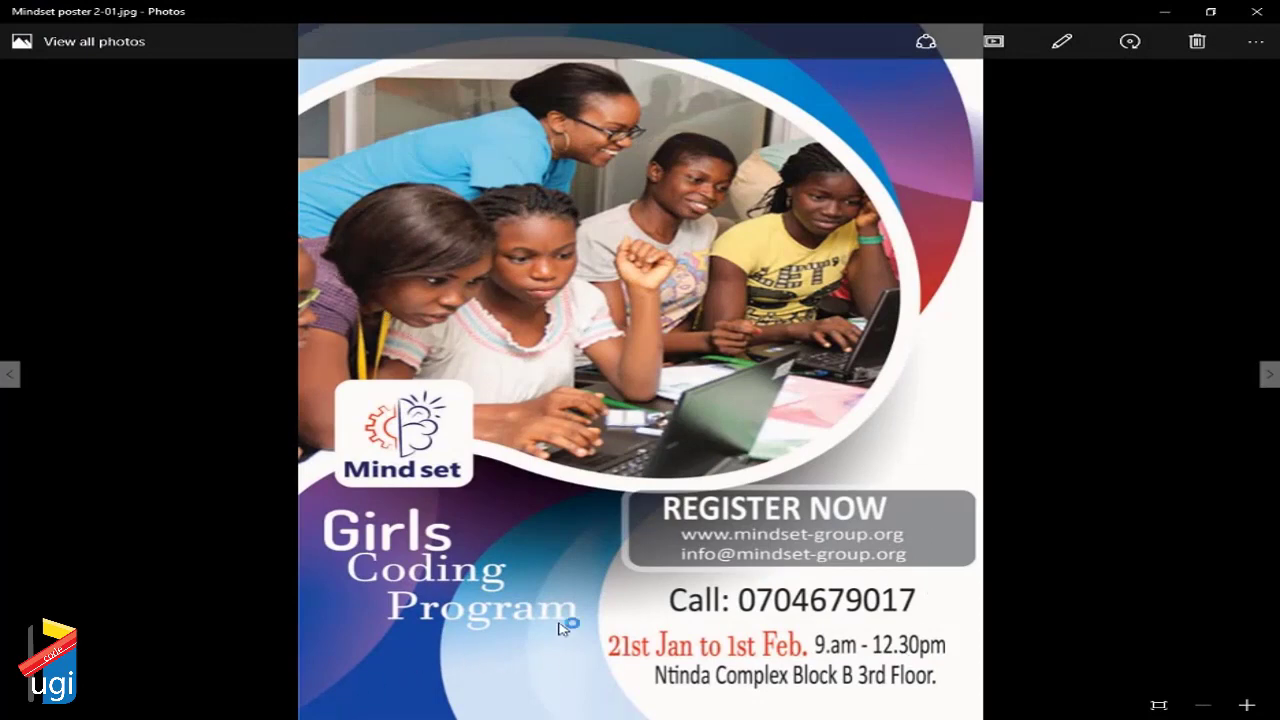
{"action": "left_click", "coordinate": [1265, 376]}
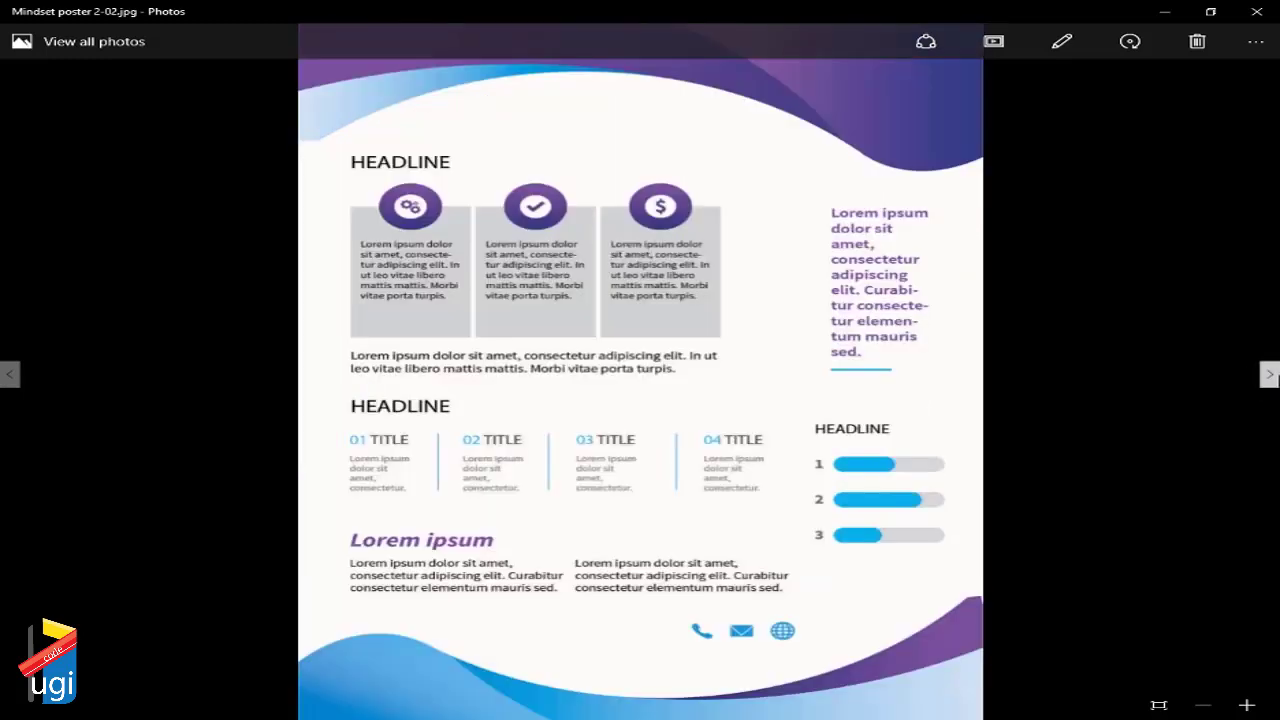
{"action": "key", "text": "Right"}
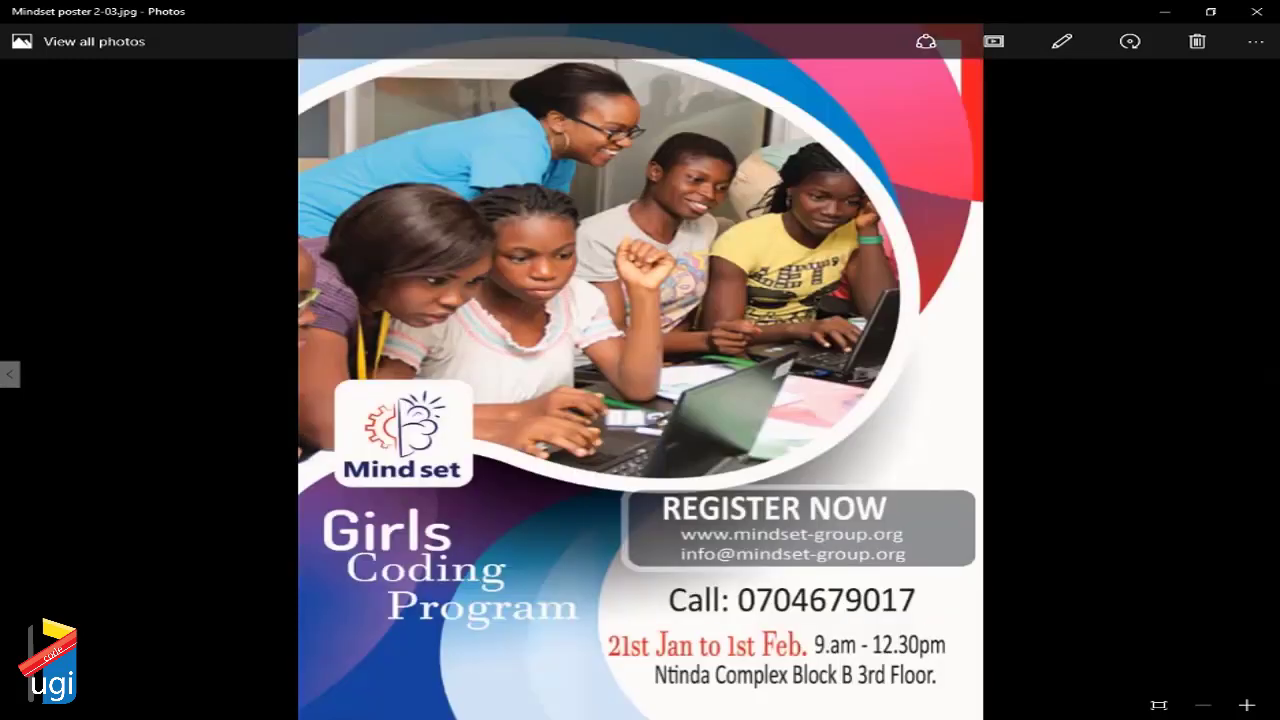
{"action": "left_click", "coordinate": [1256, 11]}
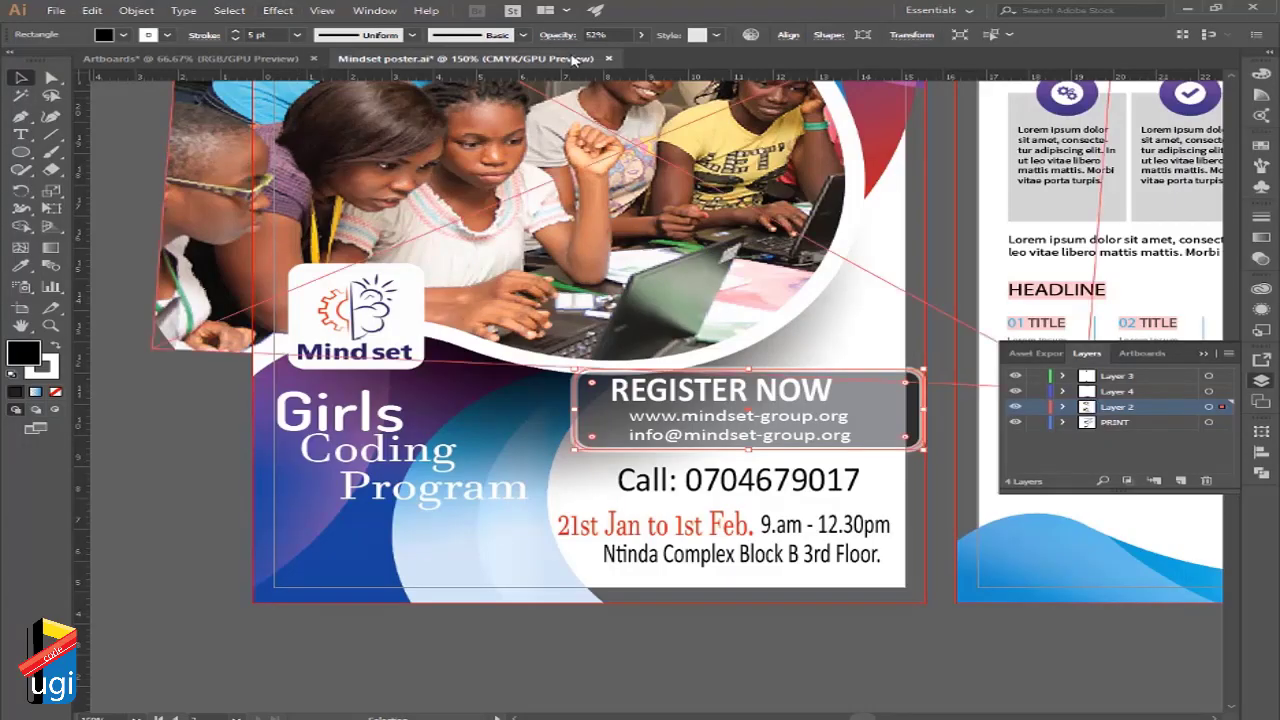
Close the Mindset poster document without saving changes
{"action": "left_click", "coordinate": [608, 59]}
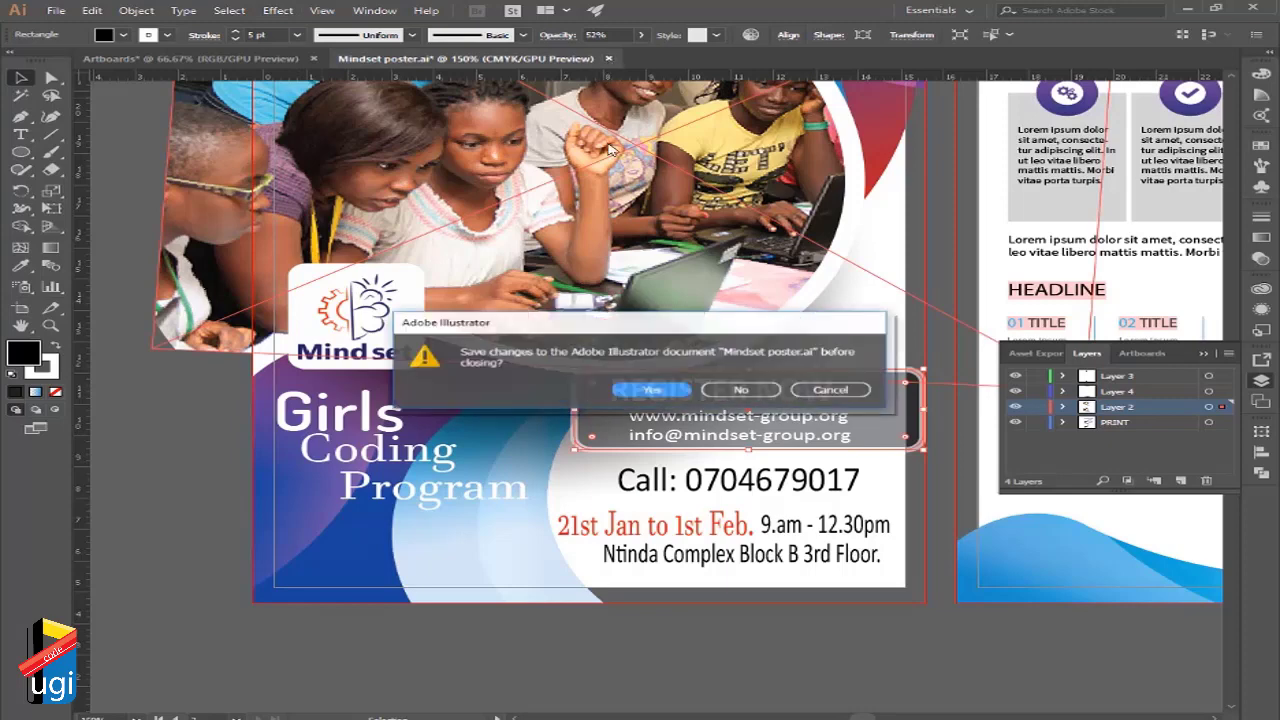
{"action": "left_click", "coordinate": [735, 392]}
{"action": "scroll", "coordinate": [661, 381], "scroll_direction": "up", "scroll_amount": 5}
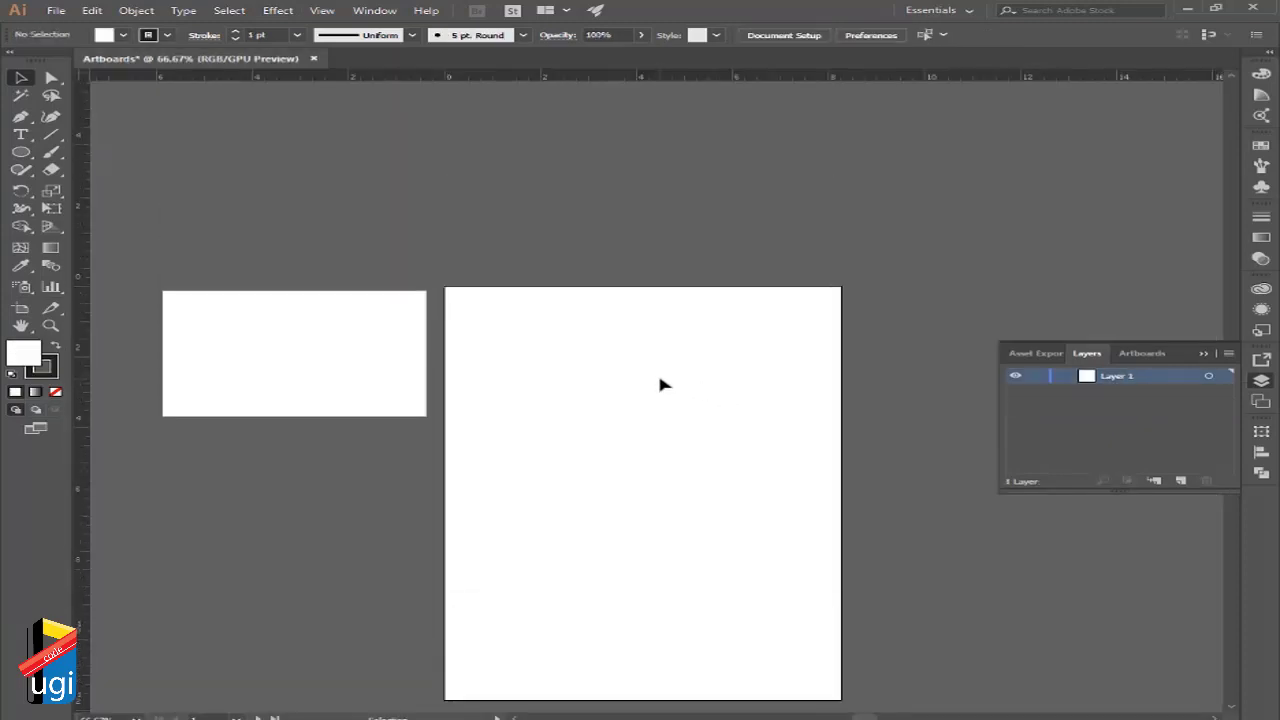
Start editing the A4 artboard of the blank Artboards document with the Artboard tool, showing size presets
{"action": "scroll", "coordinate": [660, 384], "scroll_direction": "down", "scroll_amount": 6}
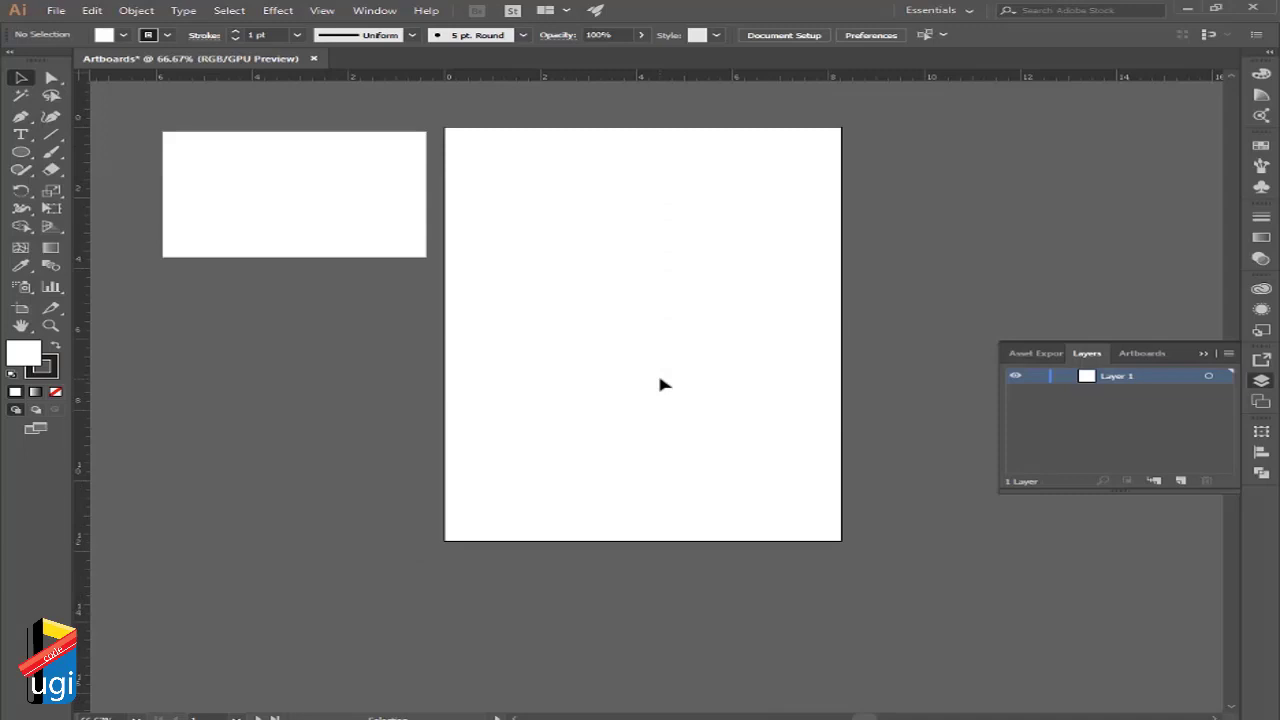
{"action": "left_click", "coordinate": [20, 308]}
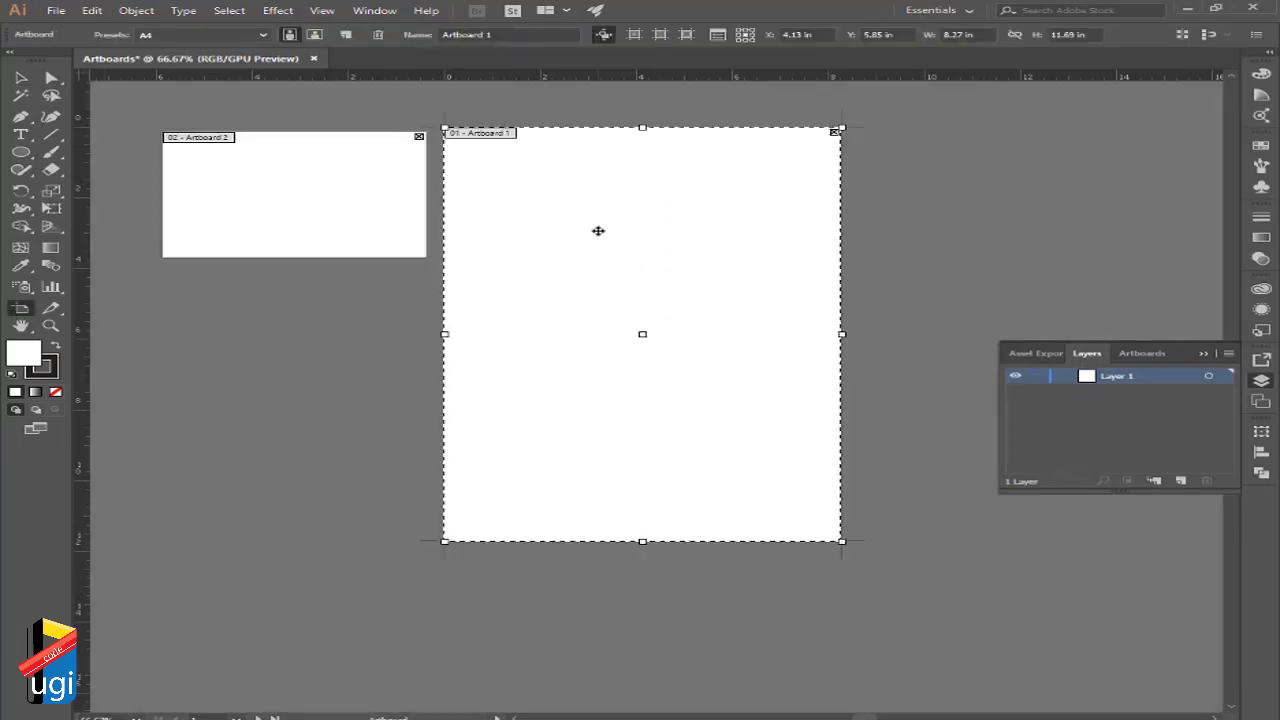
{"action": "left_click", "coordinate": [265, 38]}
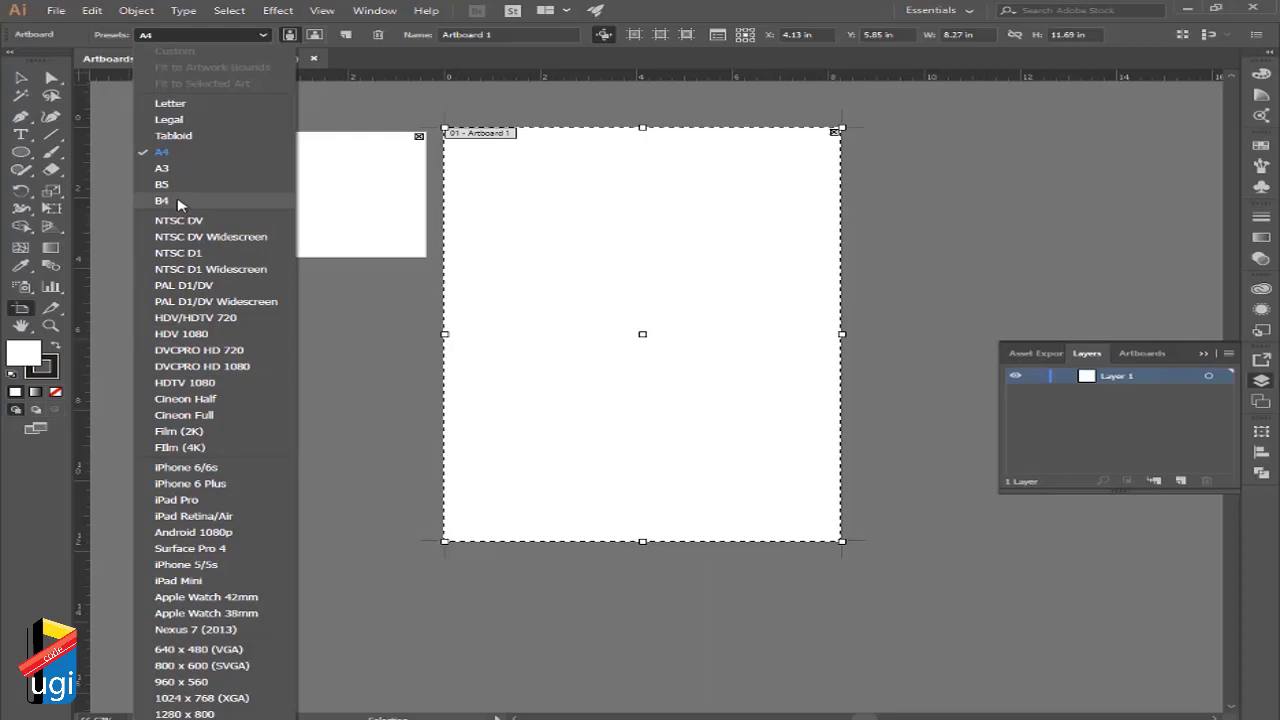
Keep Artboard 1 at A4, flipping it to landscape and back to portrait
{"action": "left_click", "coordinate": [268, 34]}
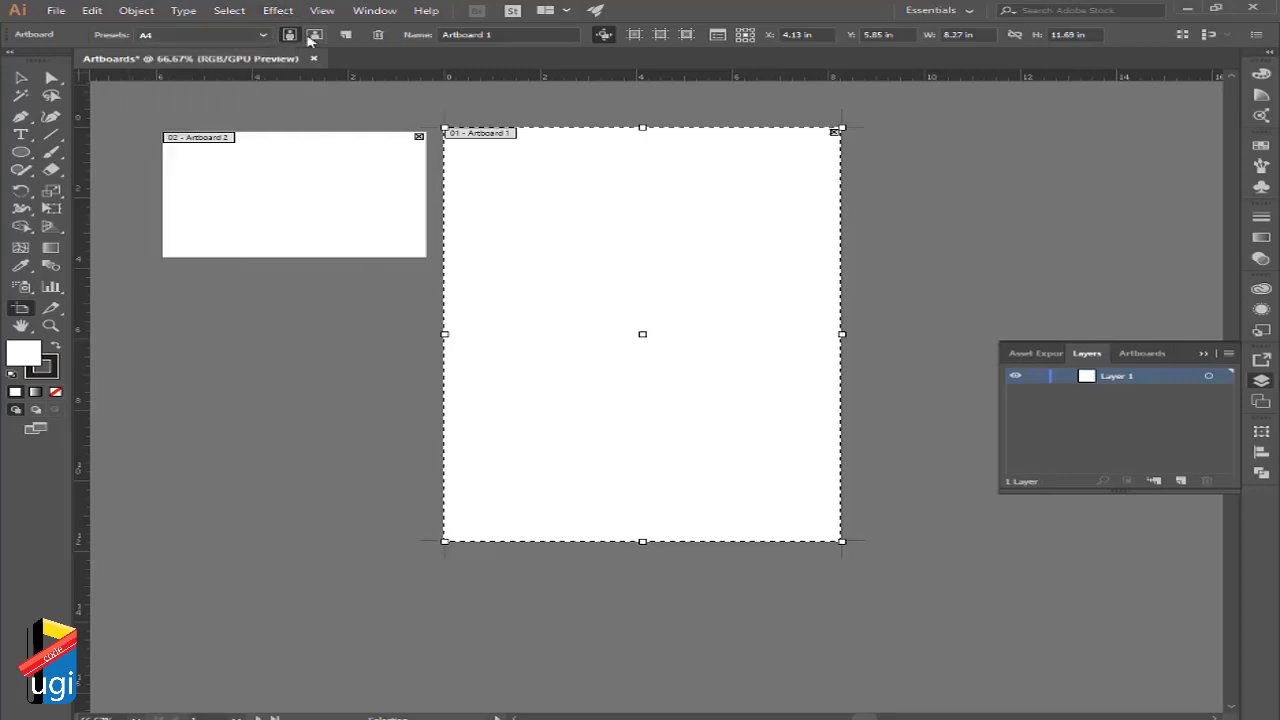
{"action": "left_click", "coordinate": [313, 36]}
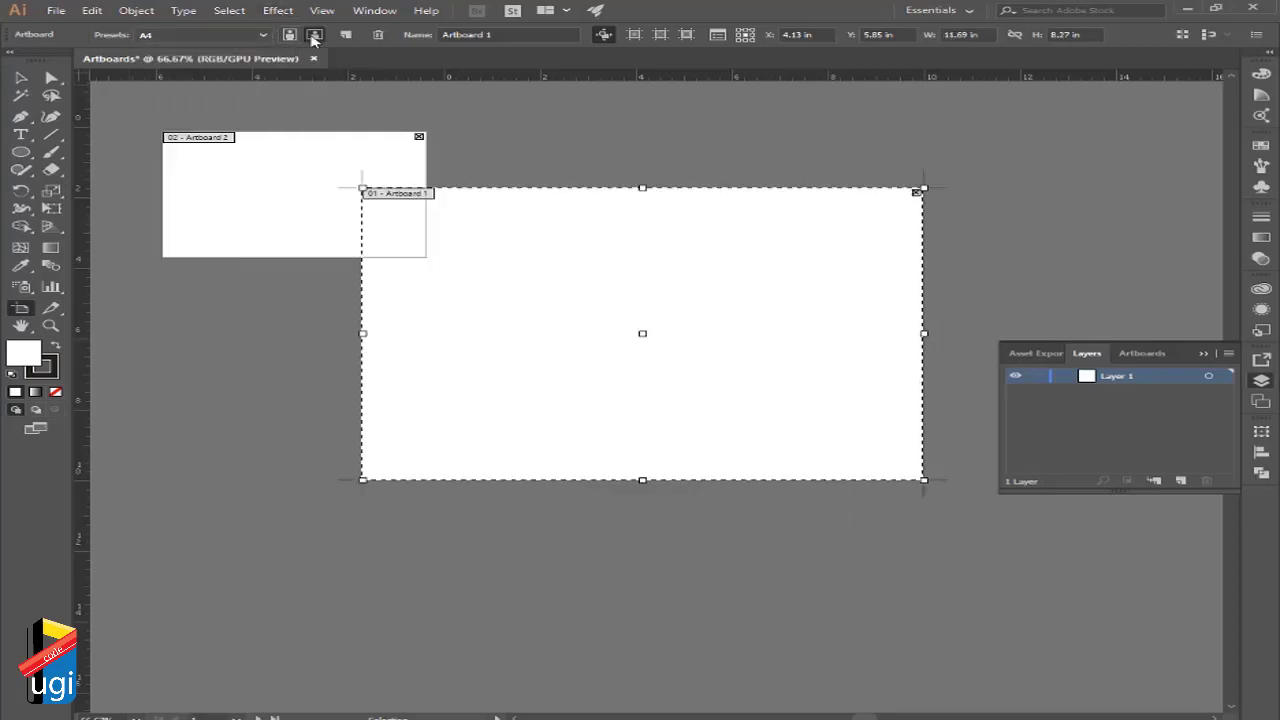
{"action": "left_click", "coordinate": [289, 36]}
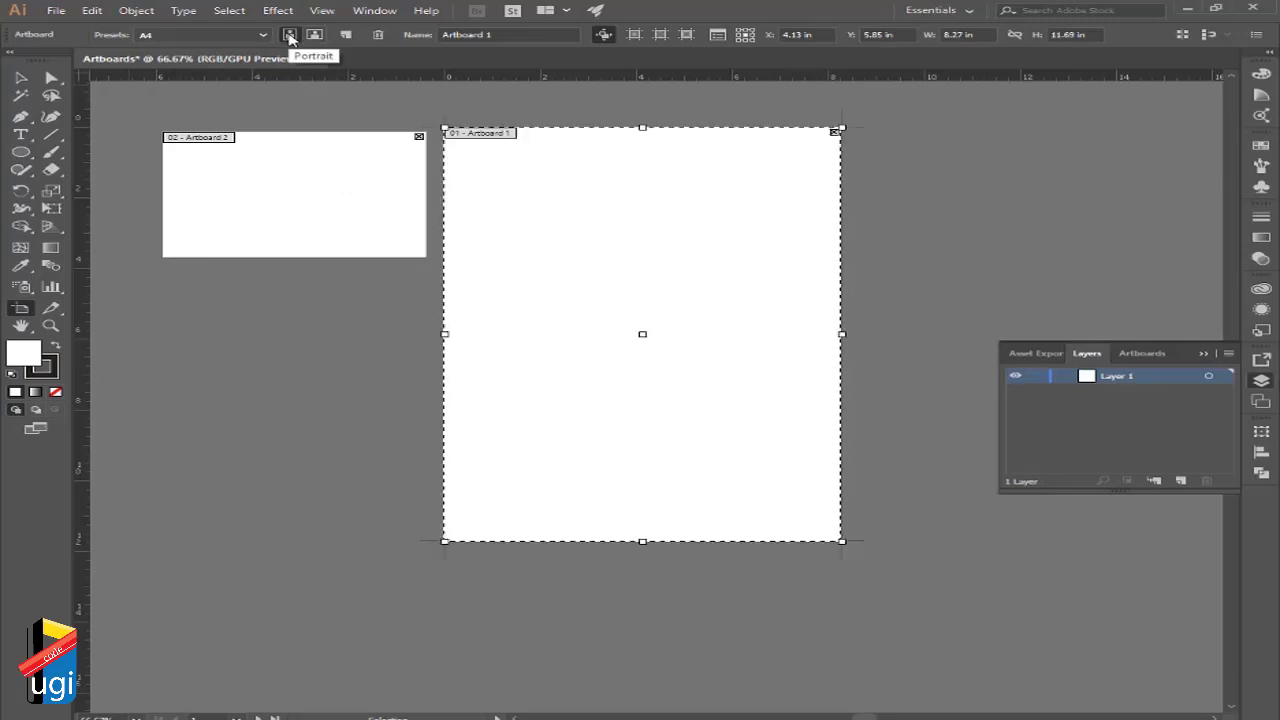
Add a new artboard below Artboard 2, then delete Artboard 2 and select Artboard 3
{"action": "left_click", "coordinate": [331, 157]}
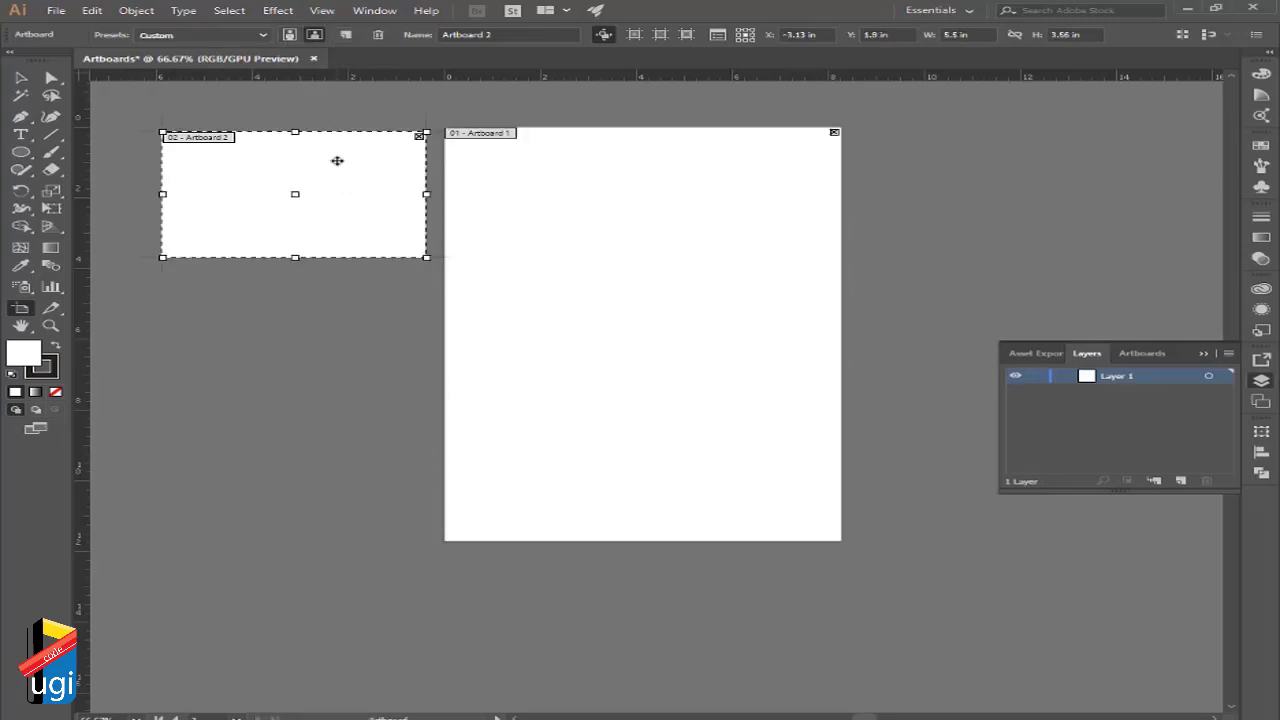
{"action": "left_click", "coordinate": [352, 38]}
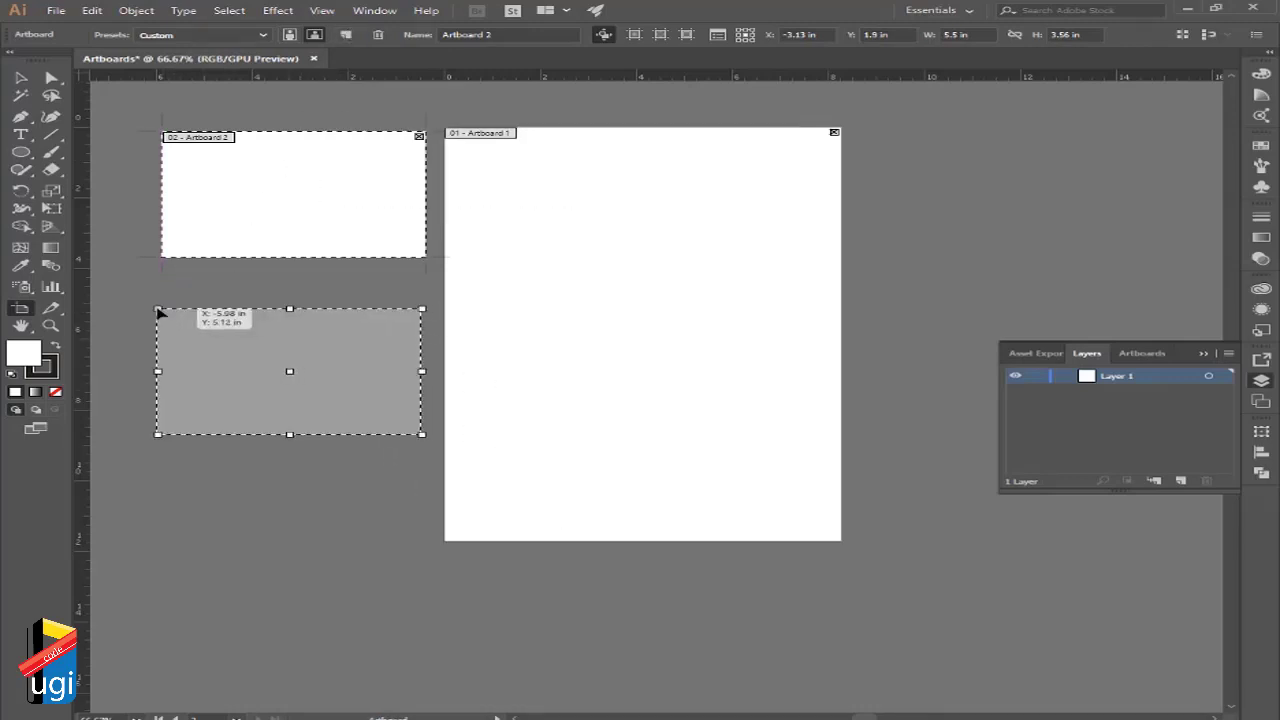
{"action": "left_click", "coordinate": [162, 305]}
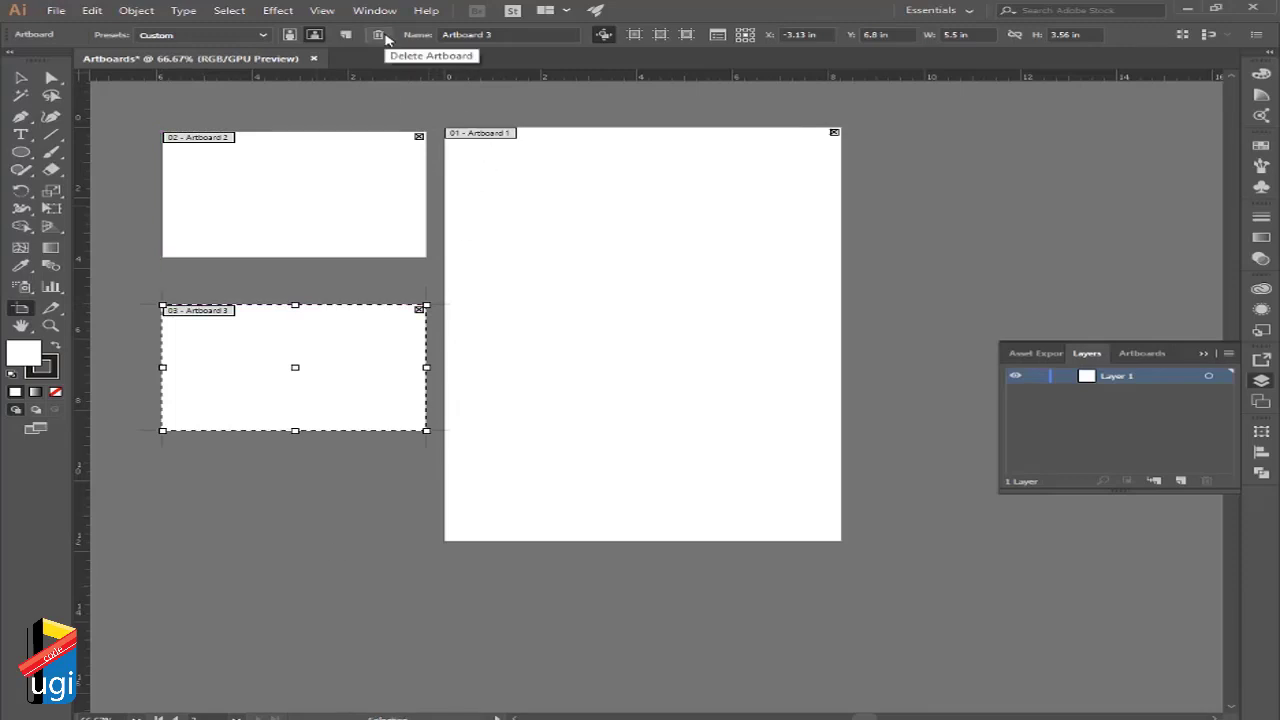
{"action": "left_click", "coordinate": [419, 137]}
{"action": "left_click", "coordinate": [419, 137]}
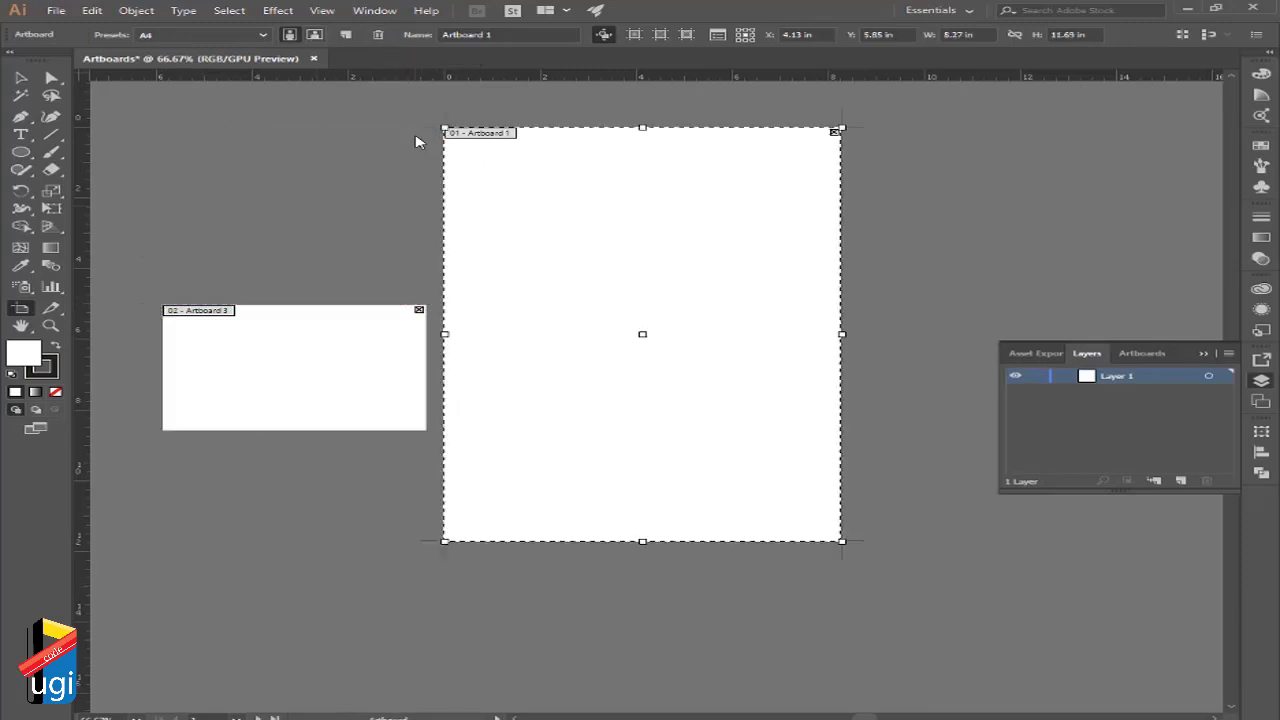
{"action": "left_click", "coordinate": [358, 346]}
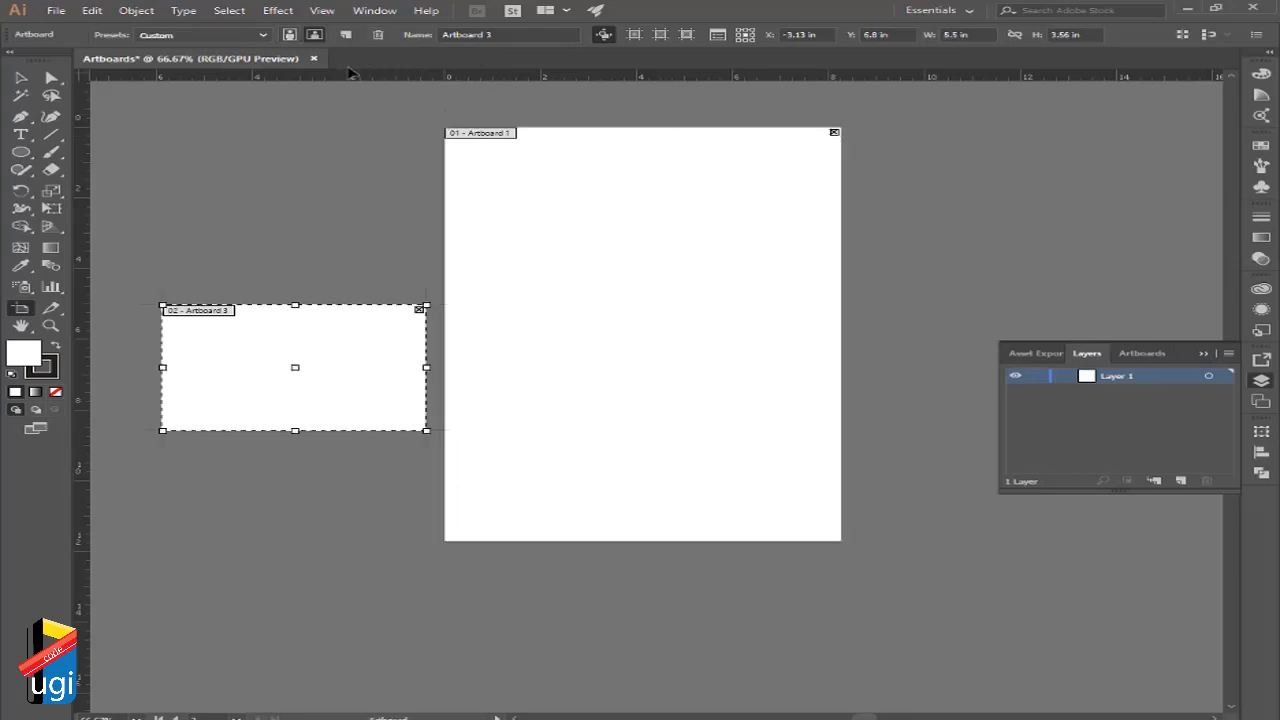
Delete Artboard 3 and give Artboard 1 a new name in the Name field
{"action": "left_click", "coordinate": [386, 36]}
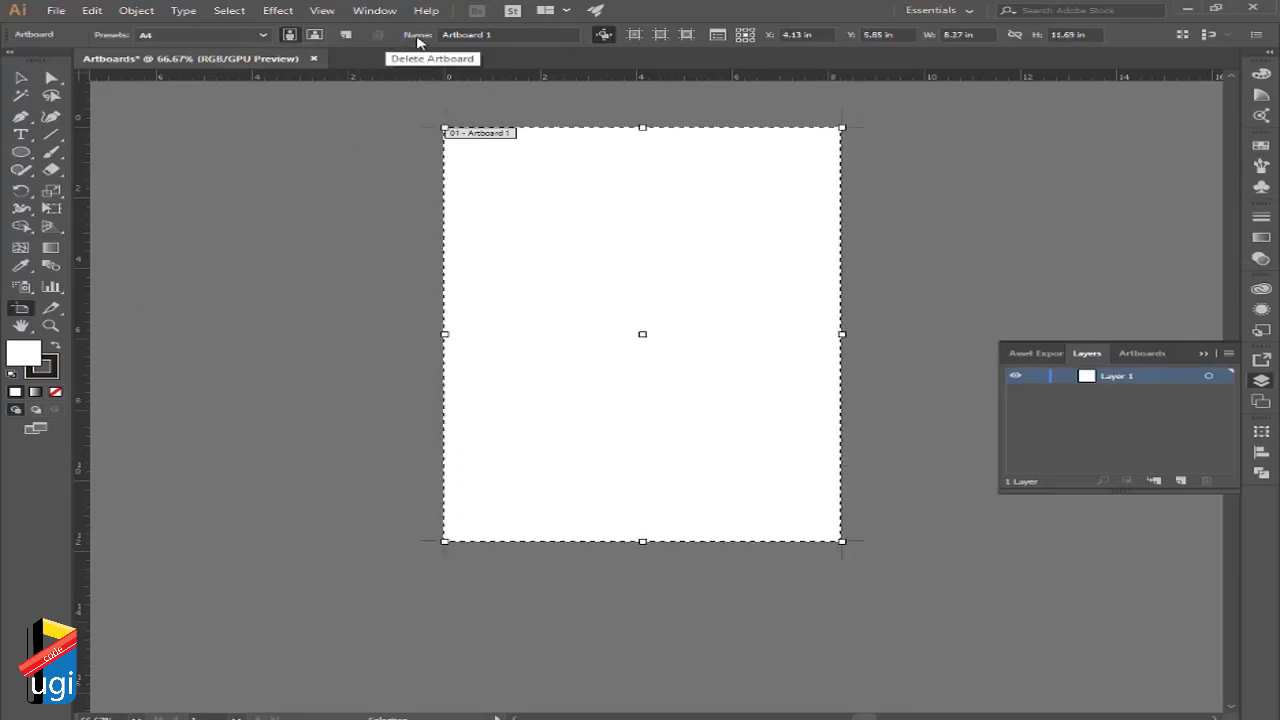
{"action": "left_click_drag", "start_coordinate": [503, 35], "coordinate": [432, 34]}
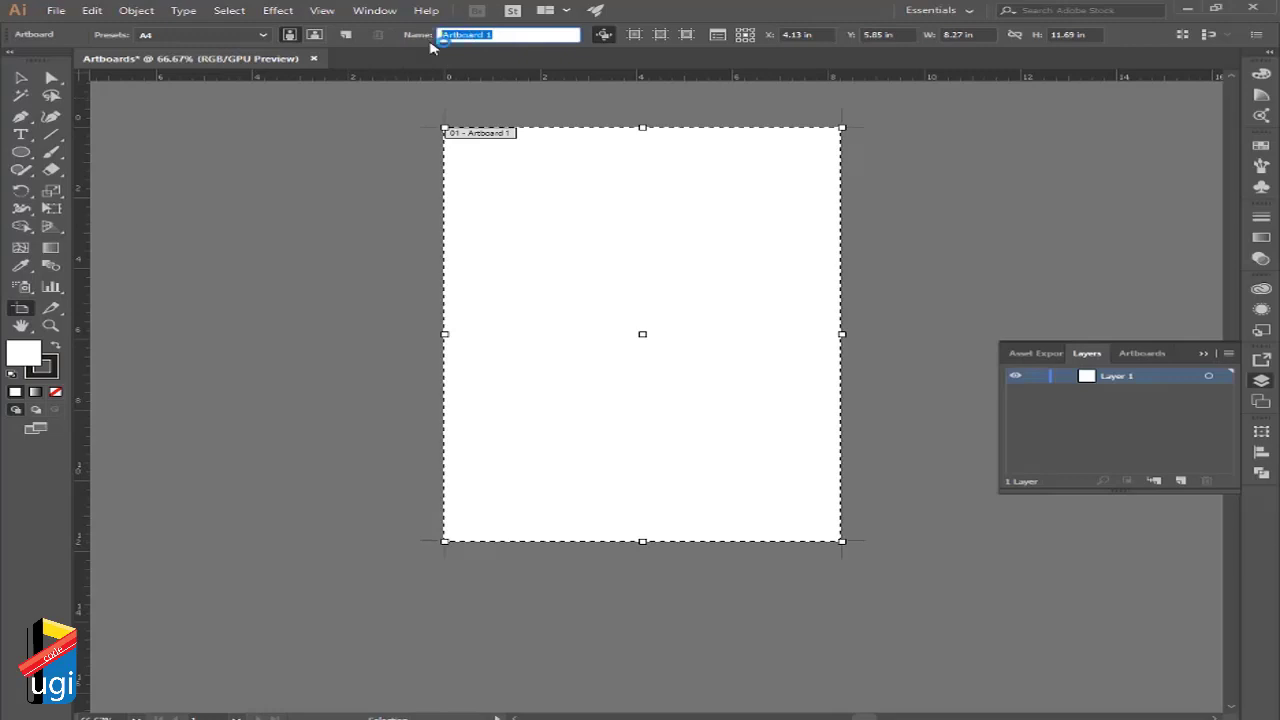
{"action": "type", "text": "Lam"}
{"action": "key", "text": "Return"}
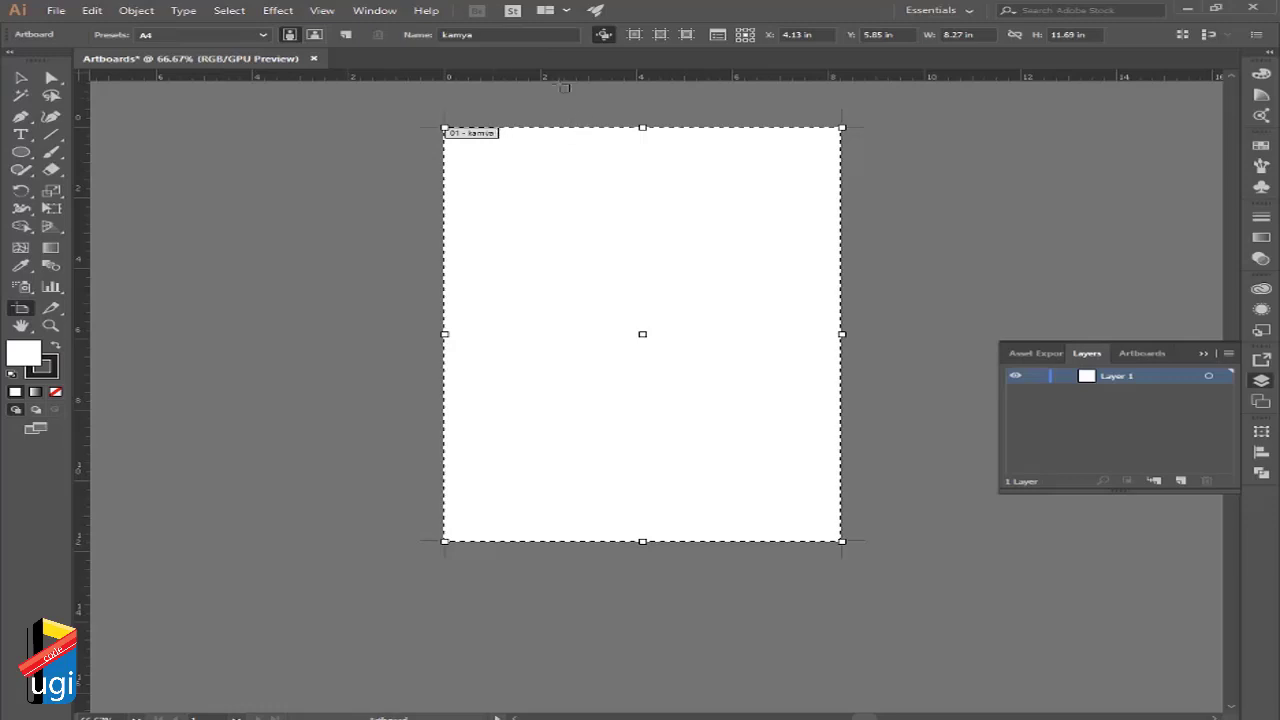
Turn on cross hairs and video-safe areas for the artboard, then bring up Artboard Options
{"action": "left_click", "coordinate": [661, 37]}
{"action": "left_click", "coordinate": [686, 36]}
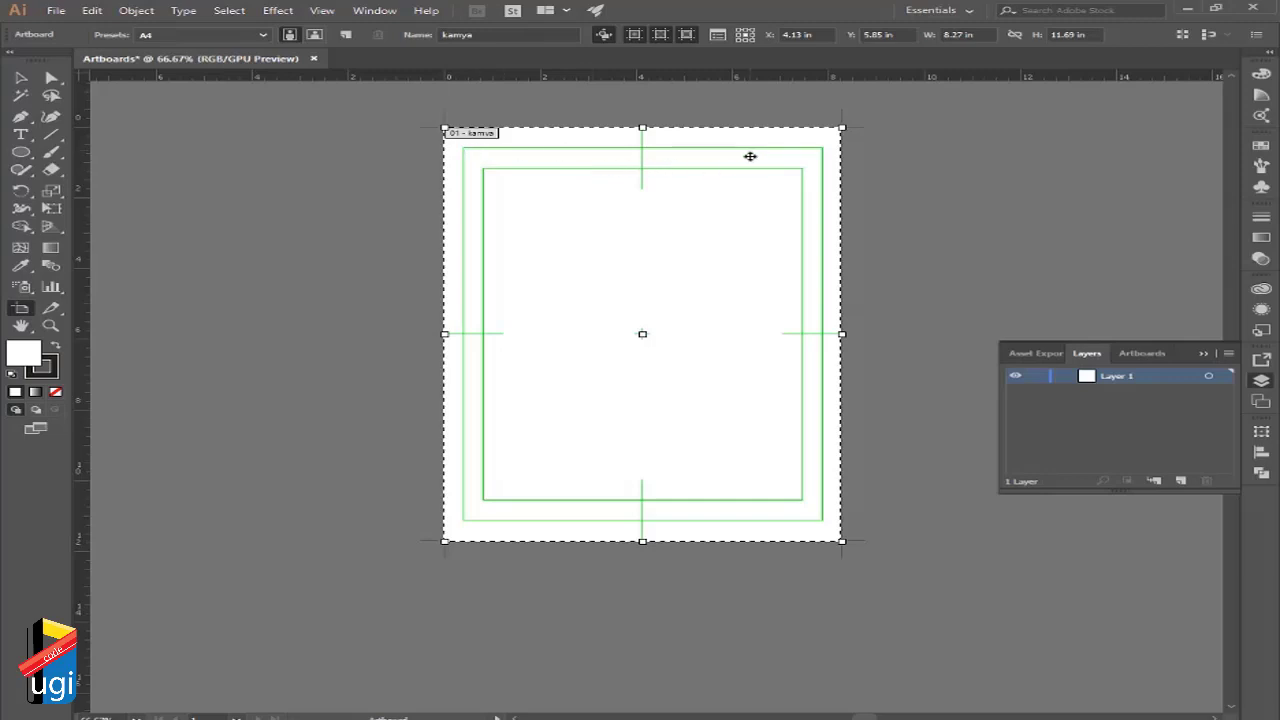
{"action": "left_click", "coordinate": [717, 35]}
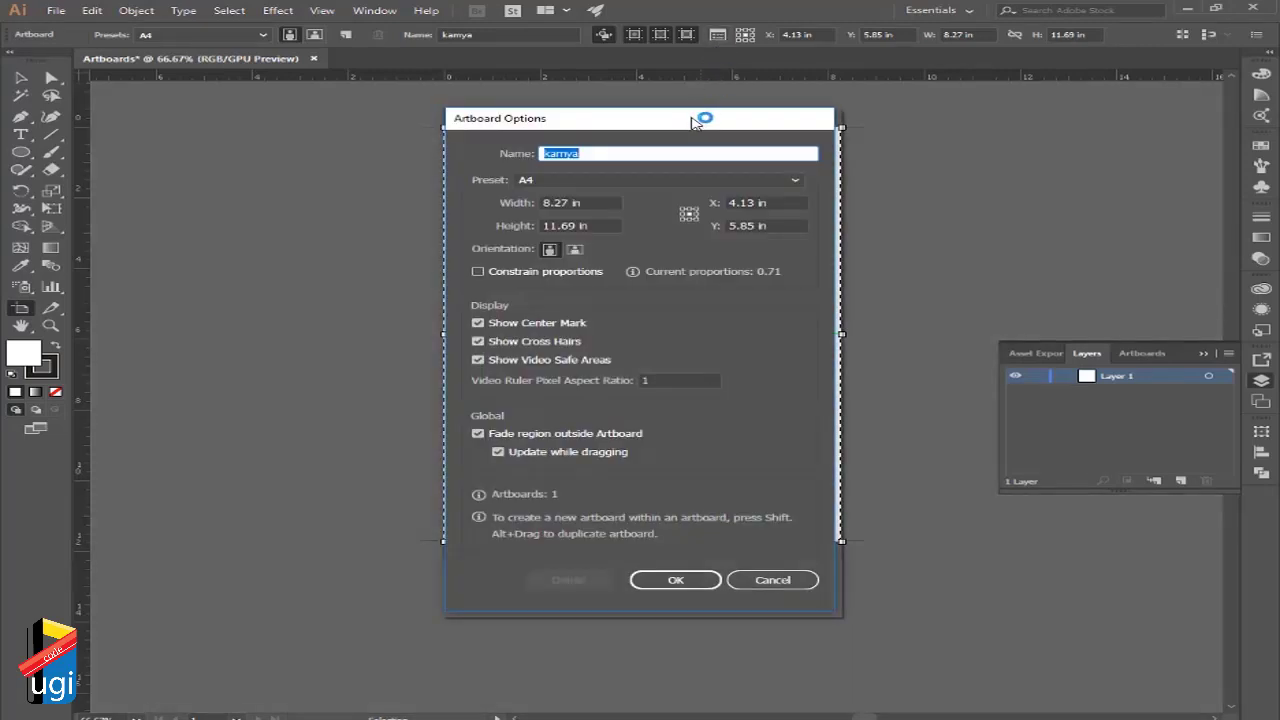
Set the artboard width to 5 in and height to 6 in
{"action": "left_click_drag", "start_coordinate": [692, 120], "coordinate": [1006, 92]}
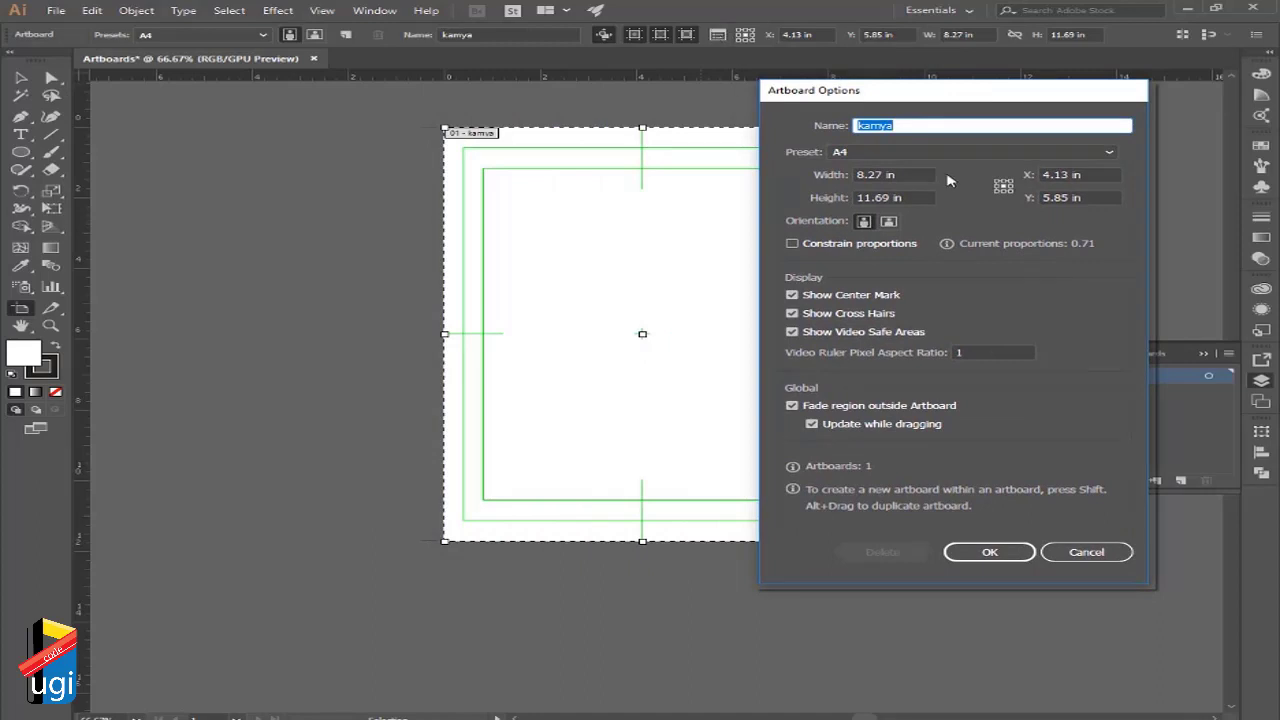
{"action": "left_click", "coordinate": [910, 174]}
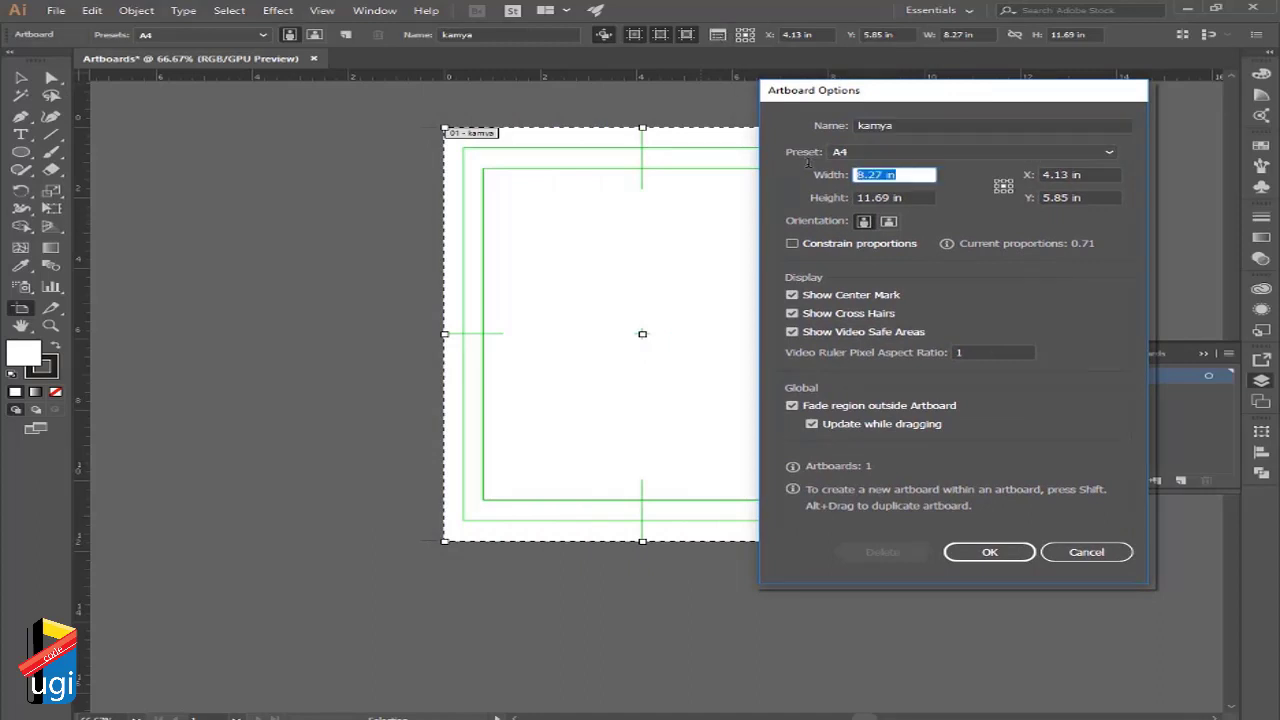
{"action": "type", "text": "5"}
{"action": "key", "text": "Tab"}
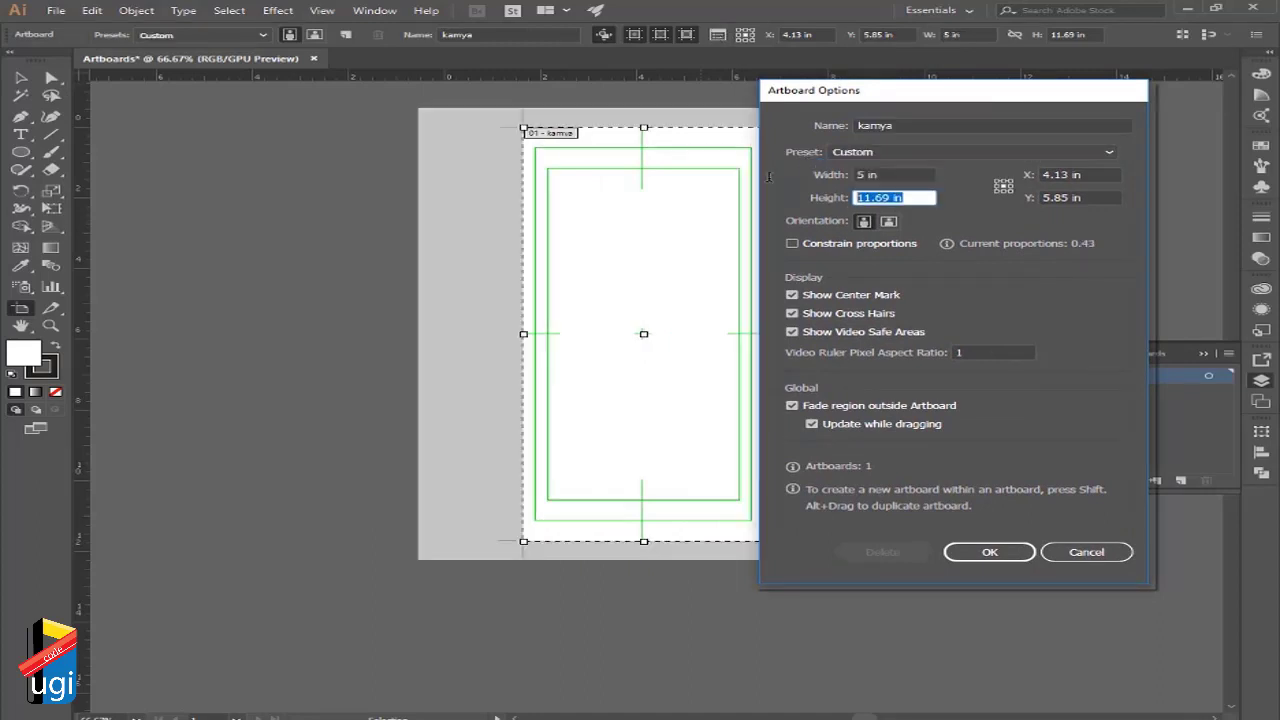
{"action": "type", "text": "6"}
Hide the center mark, cross hairs and video-safe areas, apply, and return to the Selection tool
{"action": "left_click", "coordinate": [792, 295]}
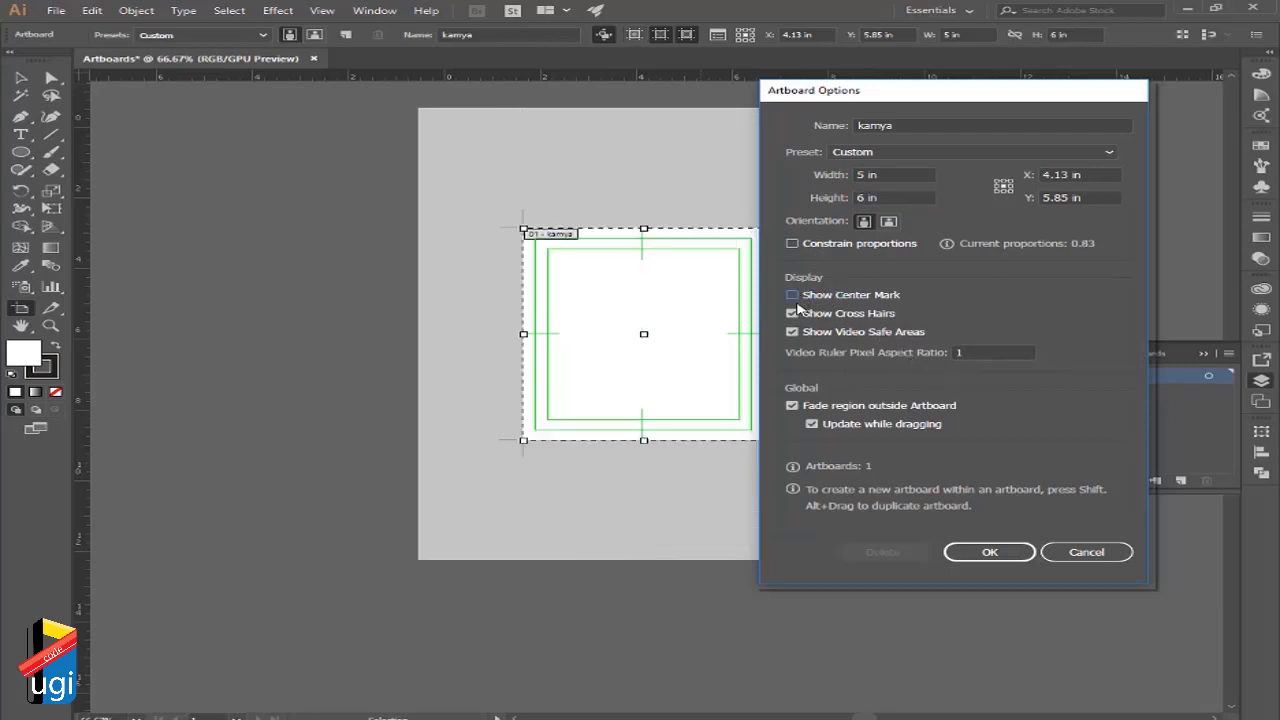
{"action": "left_click", "coordinate": [792, 313]}
{"action": "left_click", "coordinate": [792, 331]}
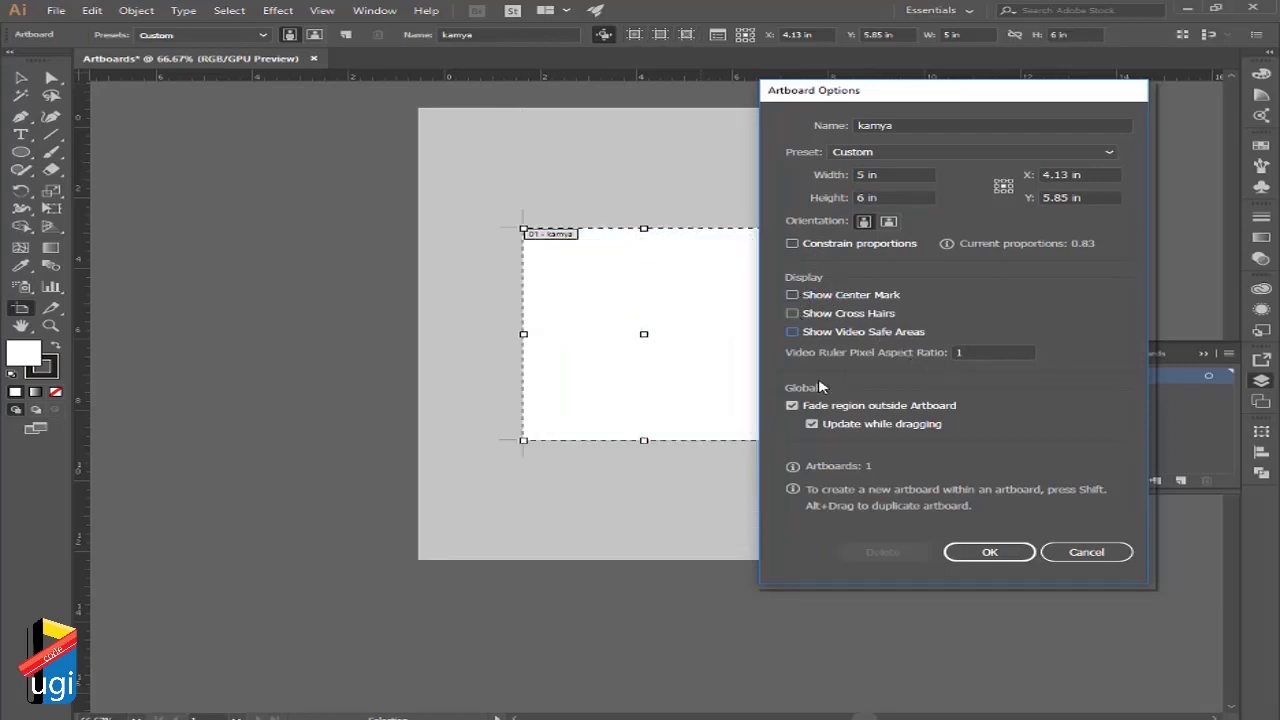
{"action": "left_click", "coordinate": [988, 552]}
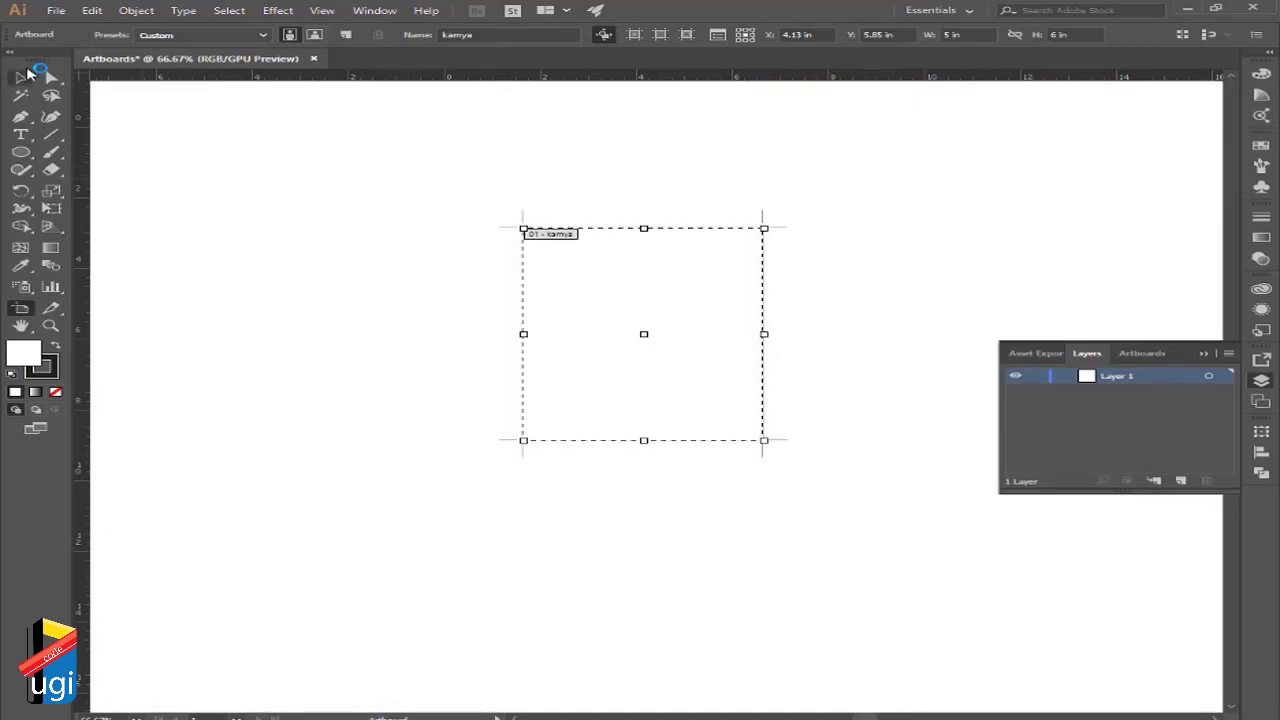
{"action": "left_click", "coordinate": [22, 77]}
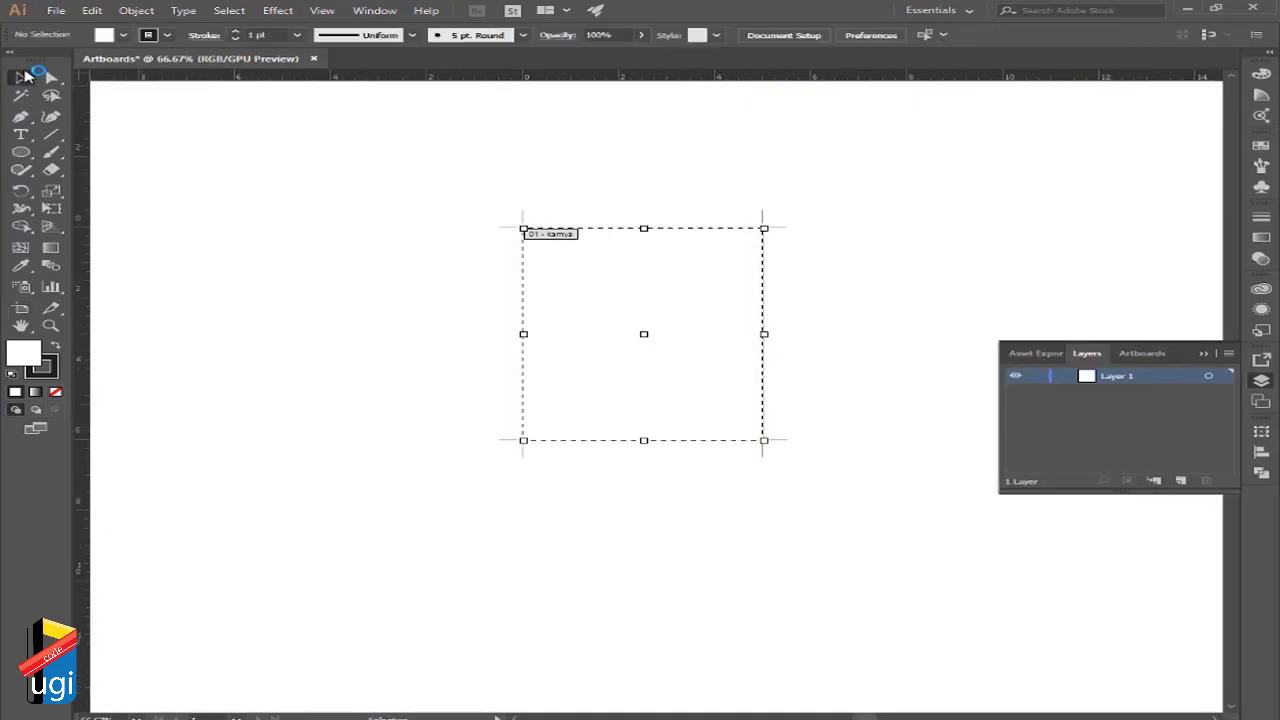